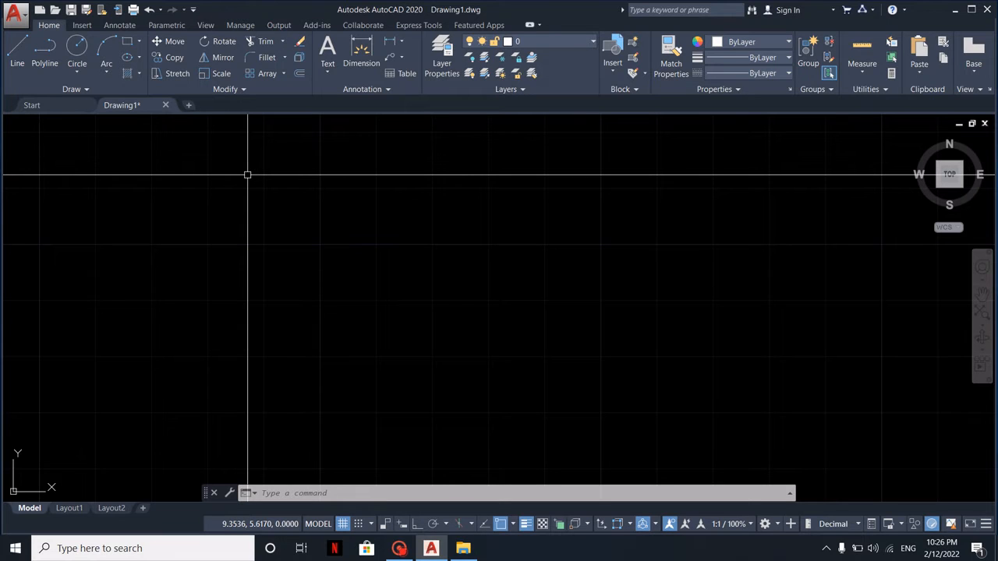
Move the circle by its centre to a point above the rectangle, at about 4.47, 5.30
{"action": "middle_click", "coordinate": [377, 242]}
{"action": "middle_click", "coordinate": [377, 242]}
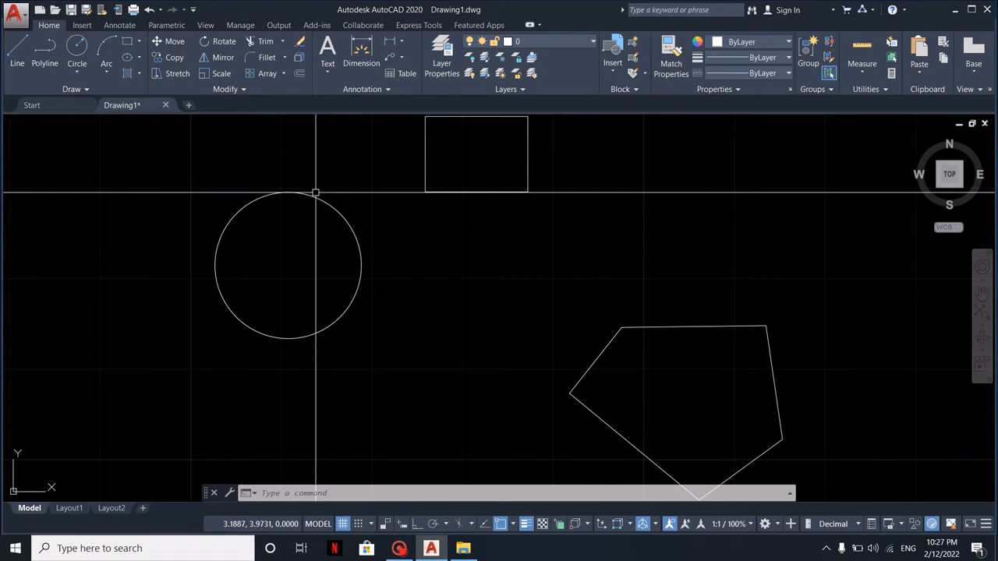
{"action": "type", "text": "m"}
{"action": "key", "text": "Return"}
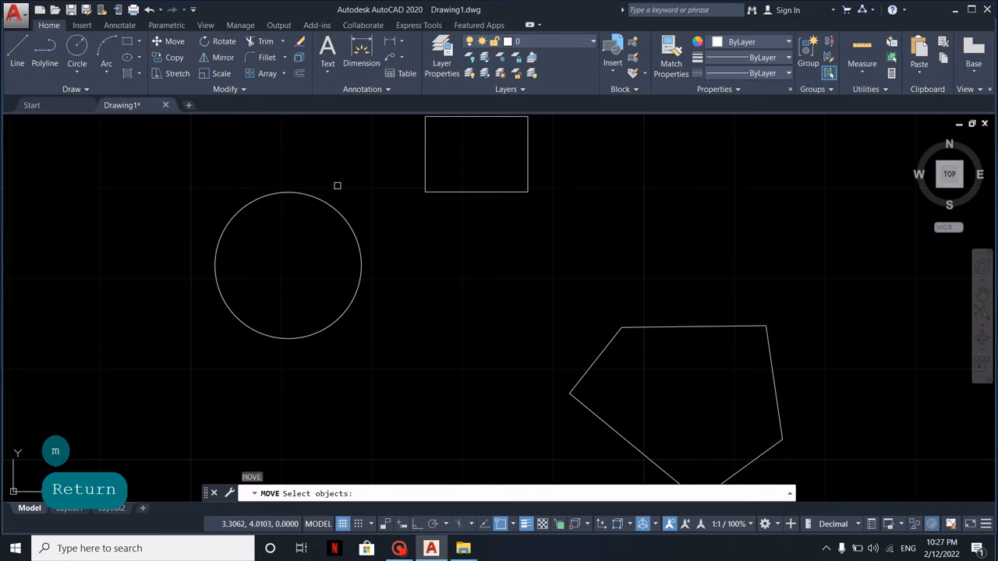
{"action": "left_click", "coordinate": [358, 193]}
{"action": "left_click", "coordinate": [301, 242]}
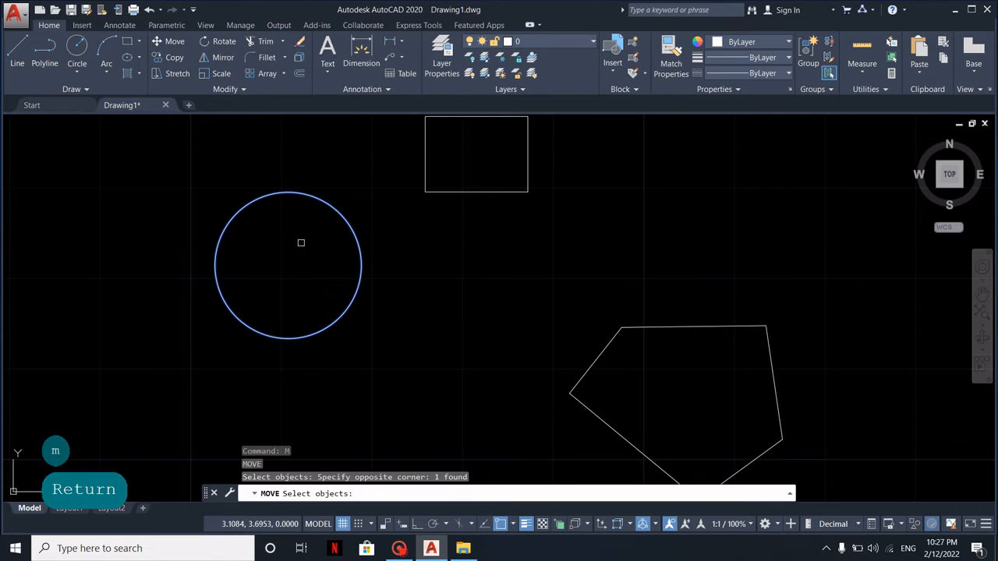
{"action": "key", "text": "Return"}
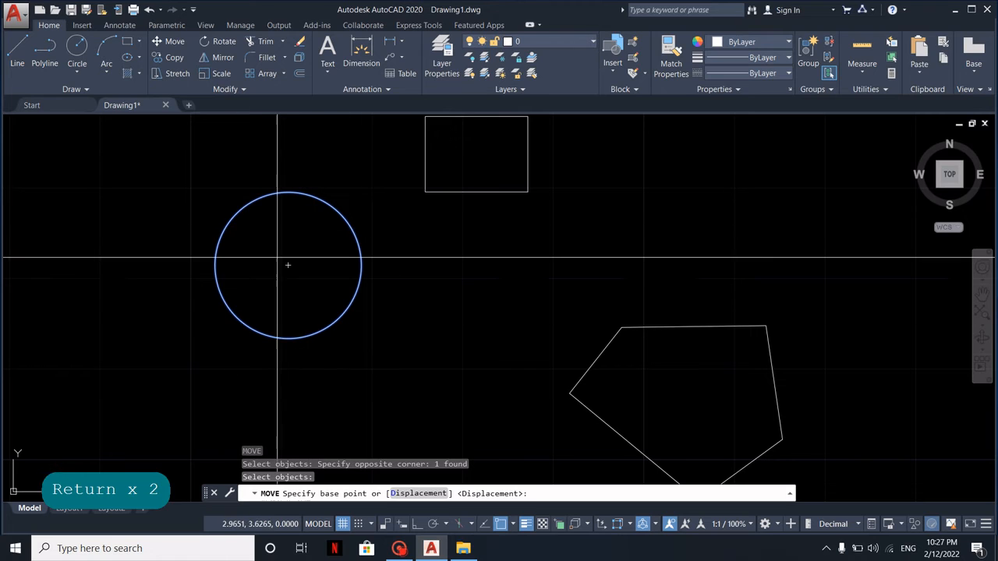
{"action": "left_click", "coordinate": [288, 266]}
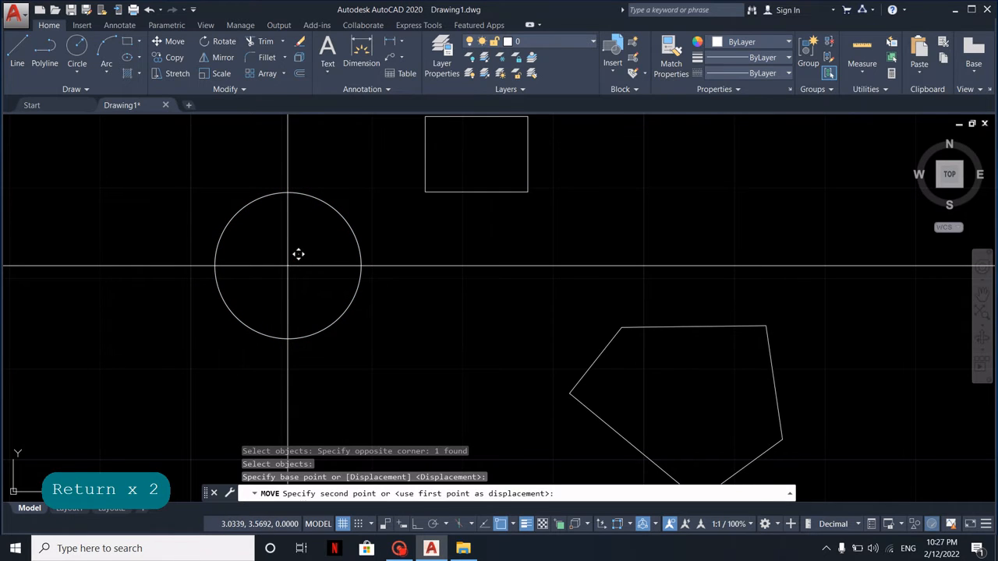
{"action": "scroll", "coordinate": [288, 266], "scroll_direction": "down", "scroll_amount": 2}
{"action": "middle_click_drag", "start_coordinate": [403, 221], "coordinate": [303, 321]}
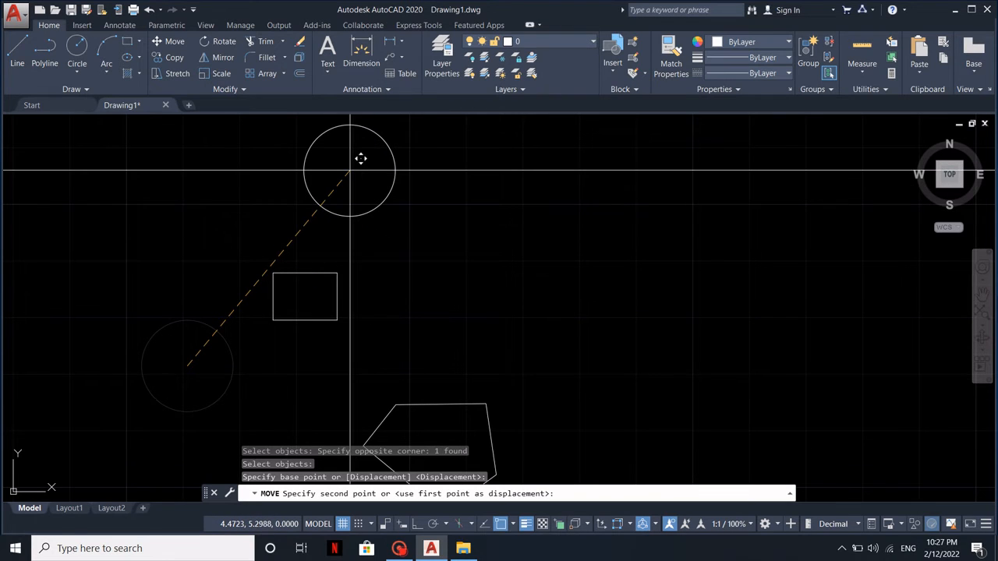
{"action": "left_click", "coordinate": [349, 170]}
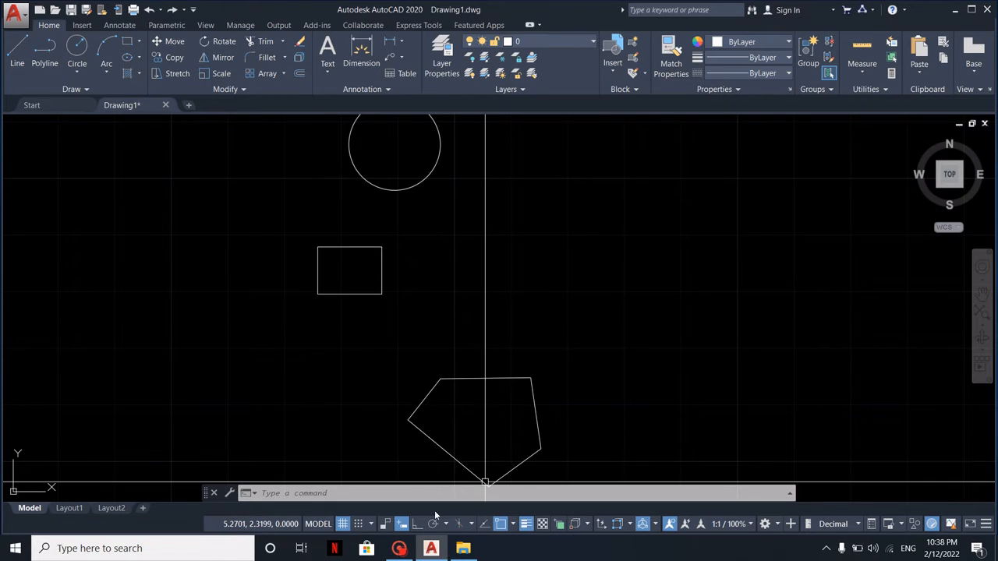
Turn dynamic input off and move the rectangle by its lower-left corner to the absolute coordinates 1,2
{"action": "left_click", "coordinate": [402, 524]}
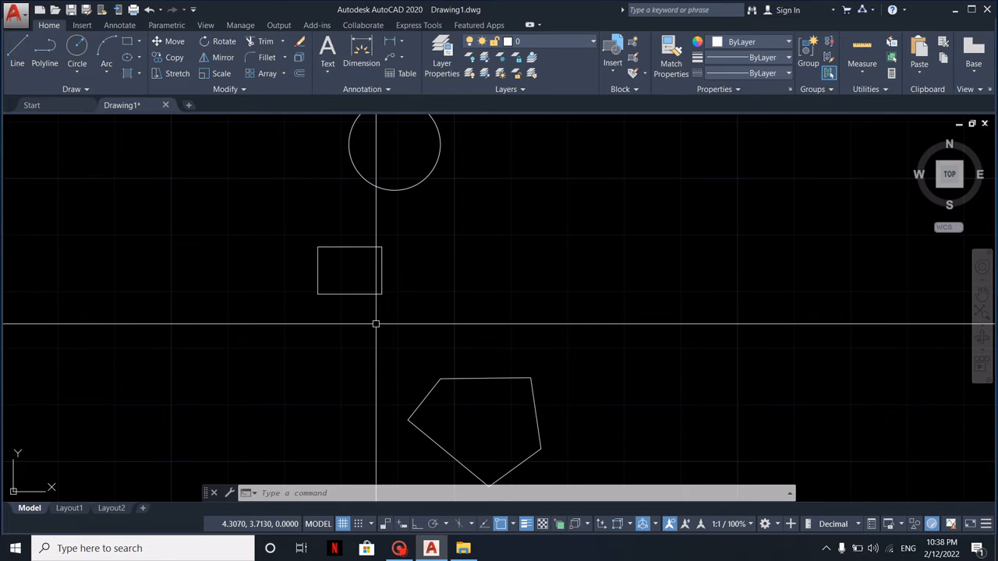
{"action": "type", "text": "m"}
{"action": "key", "text": "space"}
{"action": "left_click", "coordinate": [400, 312]}
{"action": "left_click", "coordinate": [346, 255]}
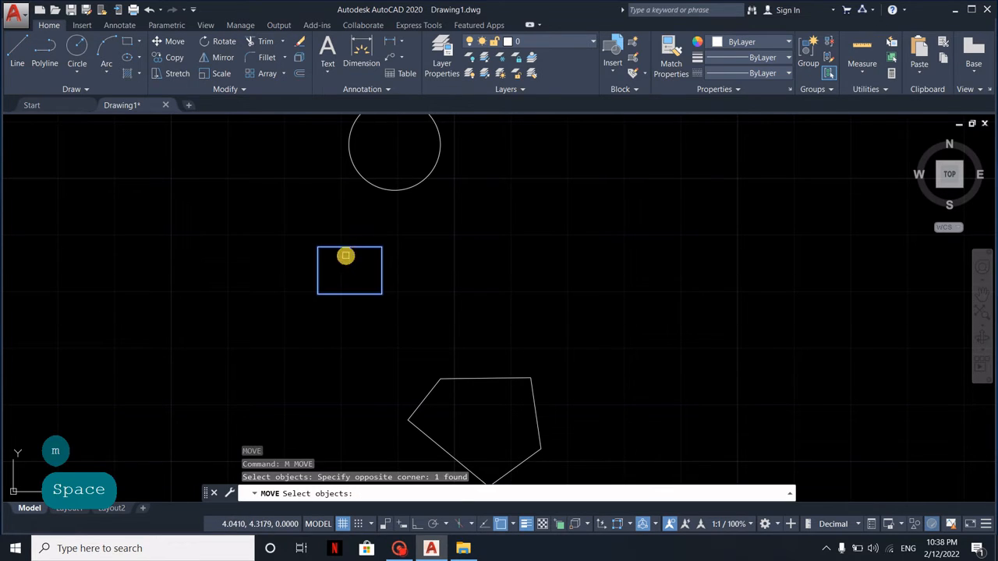
{"action": "key", "text": "Return"}
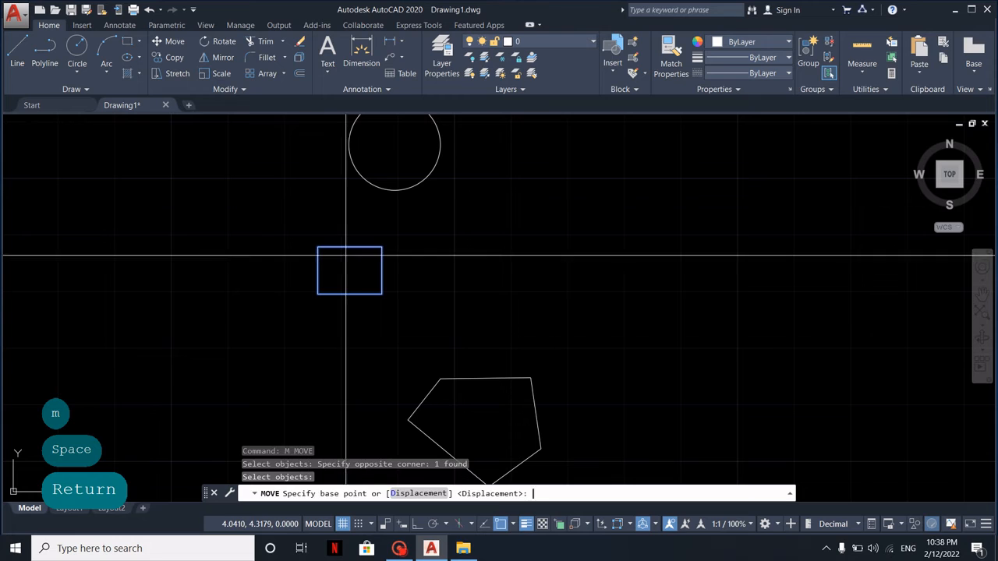
{"action": "left_click", "coordinate": [317, 293]}
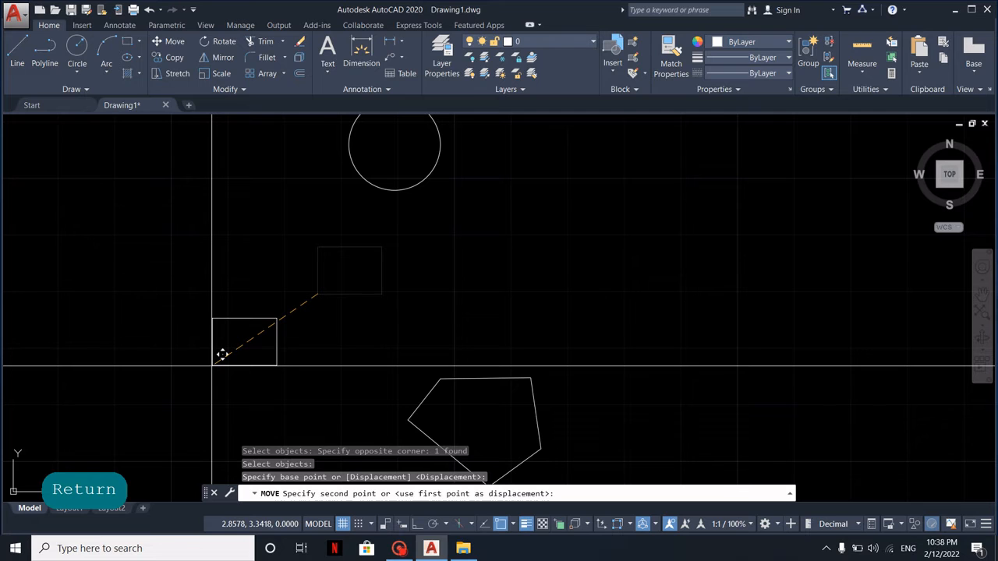
{"action": "type", "text": "1"}
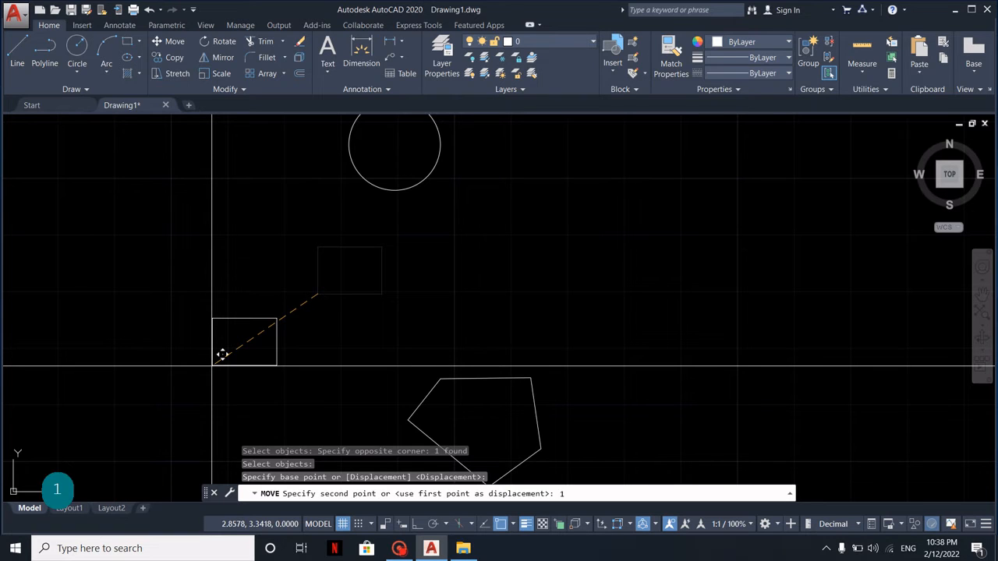
{"action": "type", "text": ",2"}
{"action": "key", "text": "Return"}
{"action": "scroll", "coordinate": [257, 392], "scroll_direction": "down", "scroll_amount": 2}
{"action": "middle_click_drag", "start_coordinate": [257, 393], "coordinate": [452, 189]}
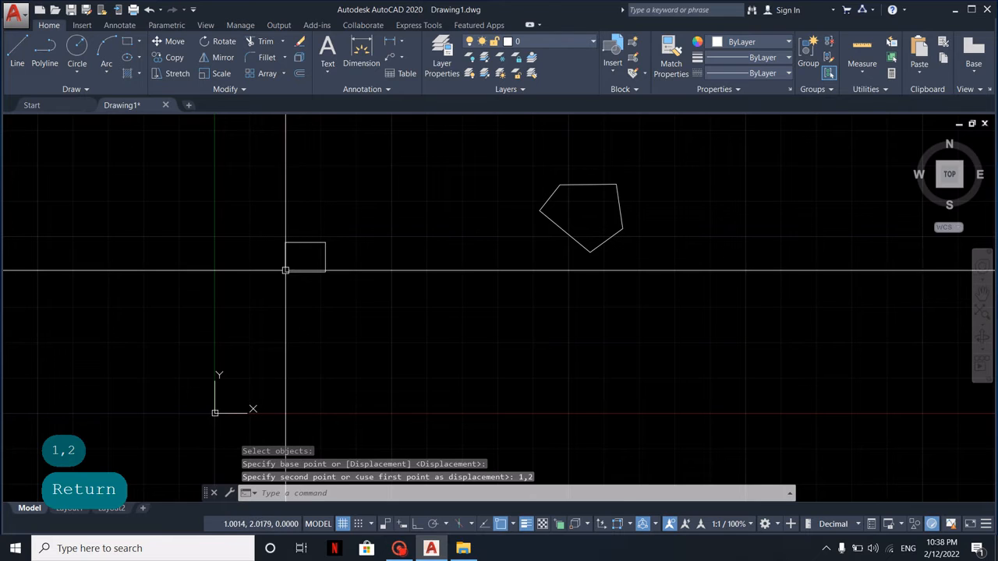
{"action": "mouse_move", "coordinate": [286, 271]}
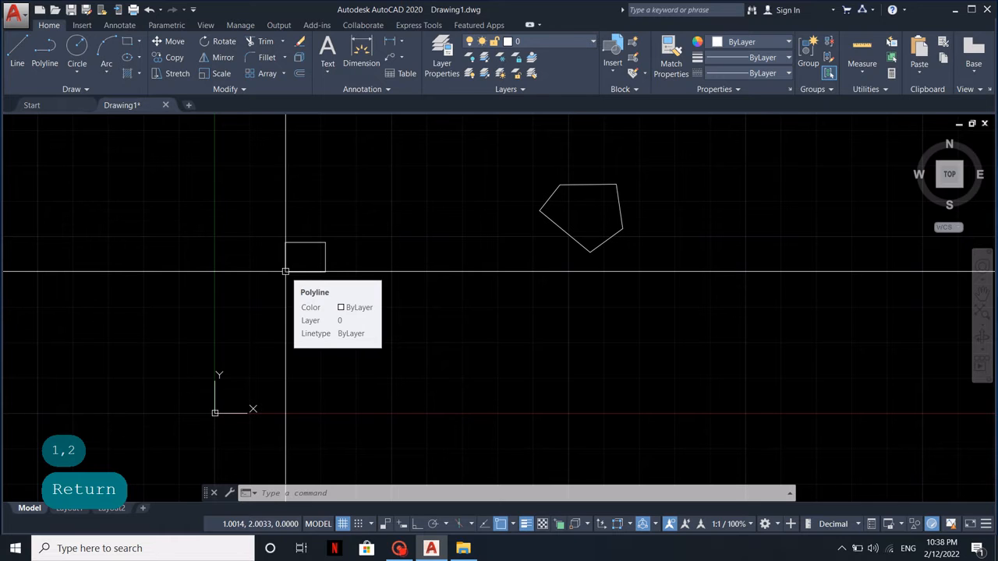
Undo the rectangle's move
{"action": "type", "text": "u"}
{"action": "key", "text": "space"}
{"action": "key", "text": "space"}
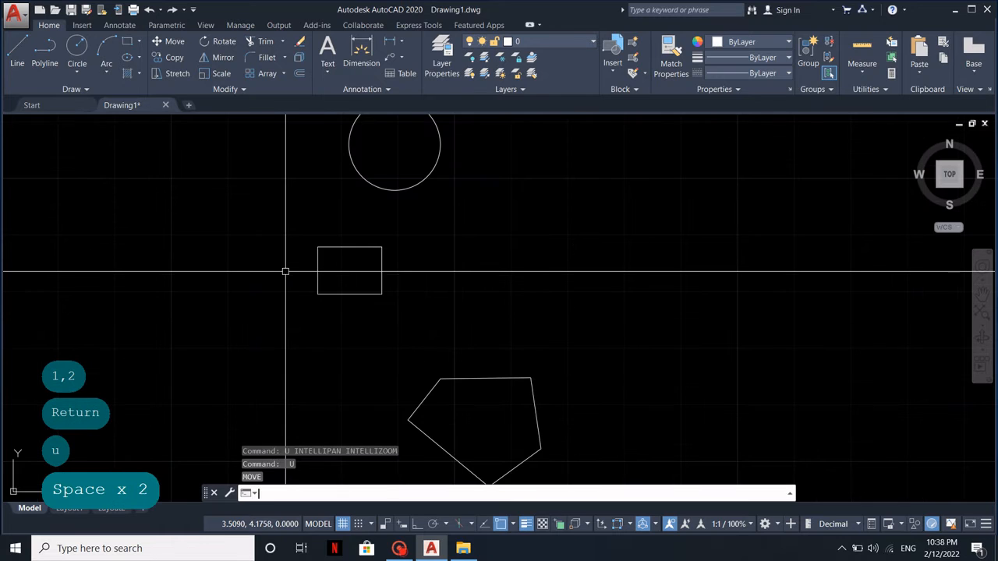
With dynamic input turned on, move the rectangle by its lower-left corner to absolute coordinates entered as #1,2
{"action": "left_click", "coordinate": [402, 523]}
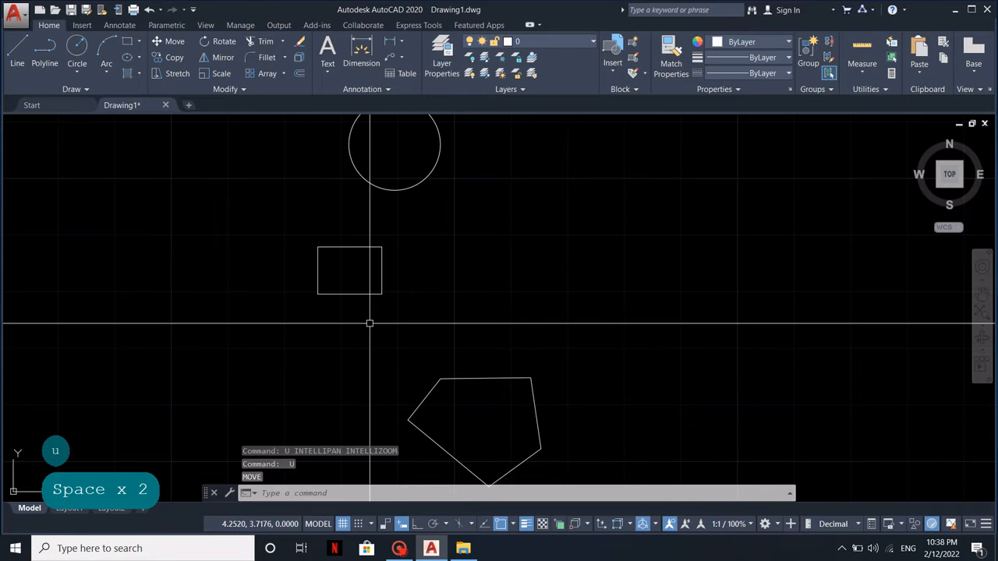
{"action": "left_click", "coordinate": [418, 320]}
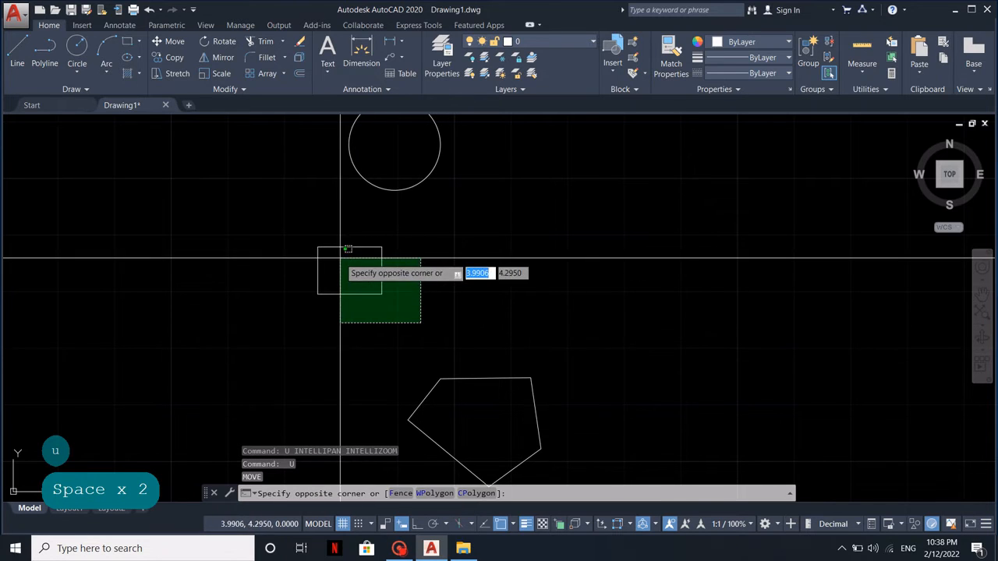
{"action": "left_click", "coordinate": [290, 232]}
{"action": "type", "text": "m"}
{"action": "key", "text": "space"}
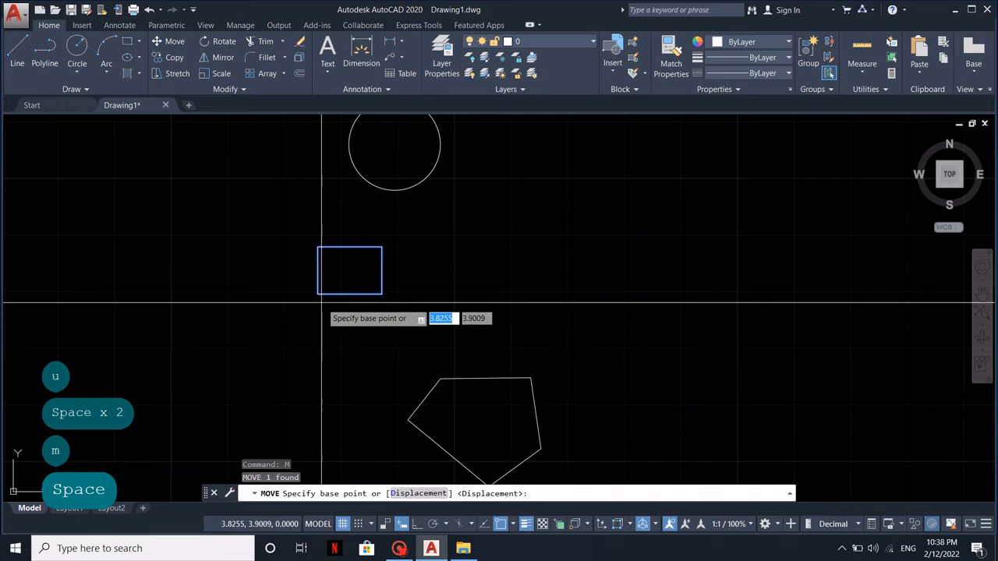
{"action": "left_click", "coordinate": [317, 294]}
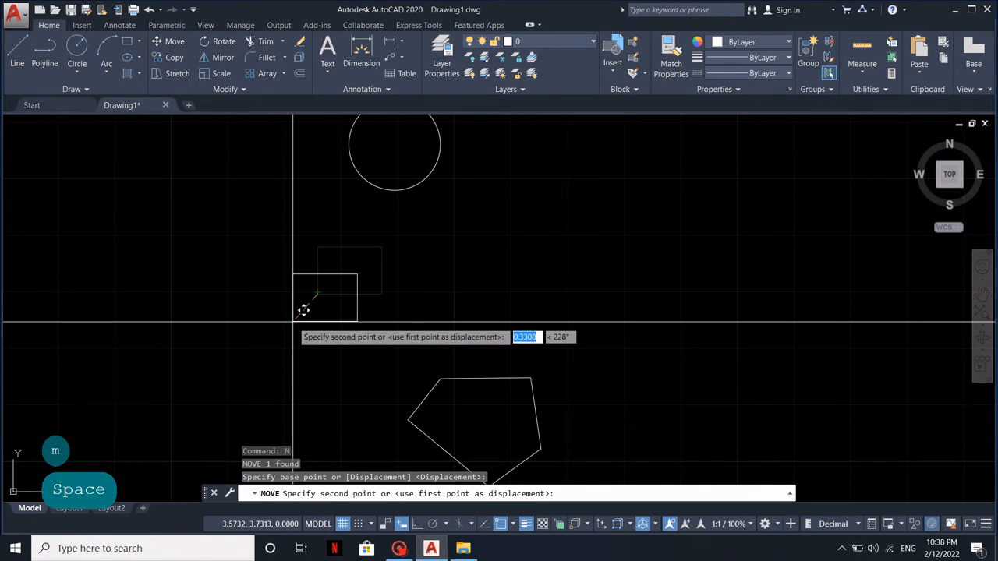
{"action": "type", "text": "#"}
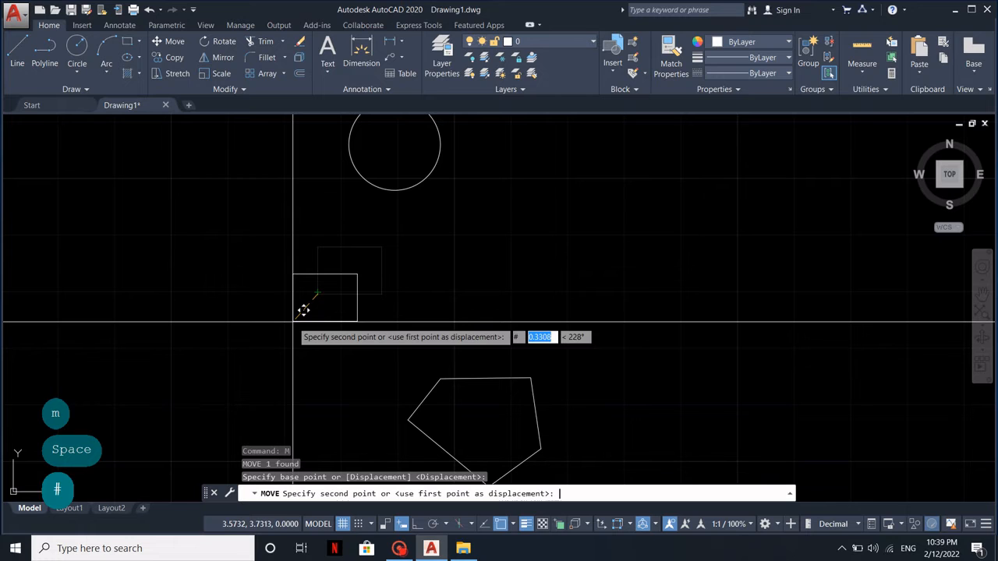
{"action": "type", "text": "1"}
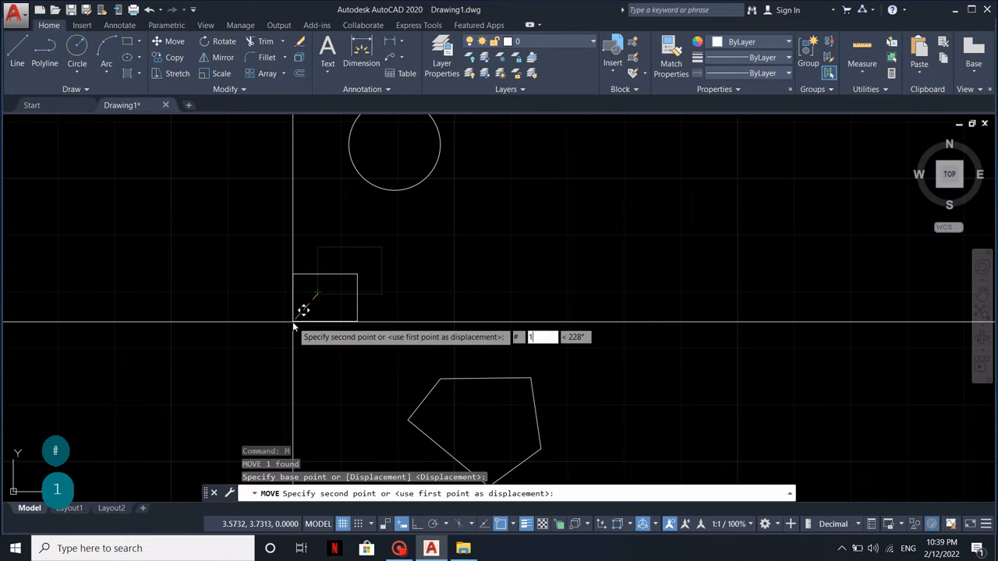
{"action": "type", "text": ",2"}
{"action": "key", "text": "Return"}
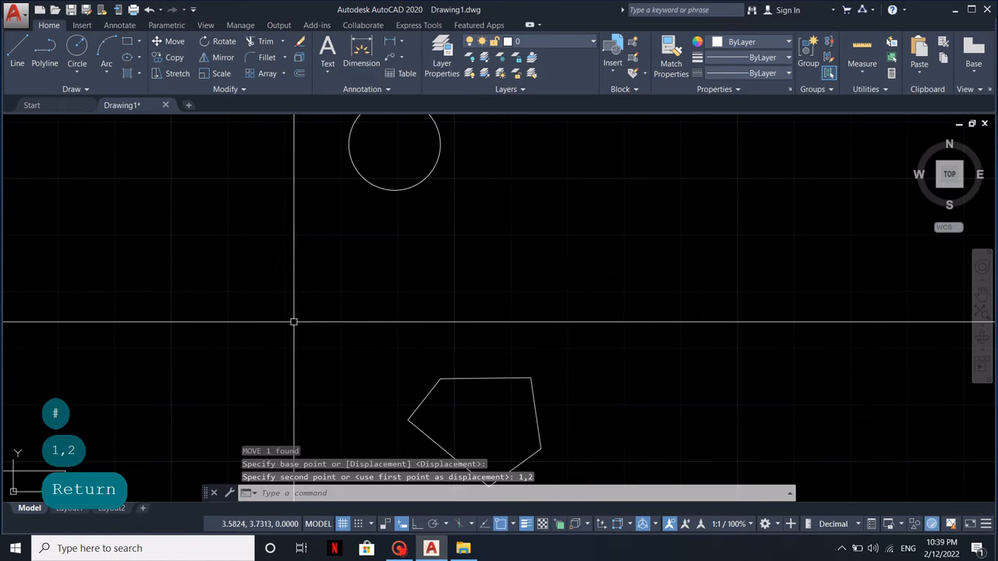
{"action": "middle_click_drag", "start_coordinate": [293, 320], "coordinate": [494, 162]}
{"action": "scroll", "coordinate": [494, 162], "scroll_direction": "down", "scroll_amount": 4}
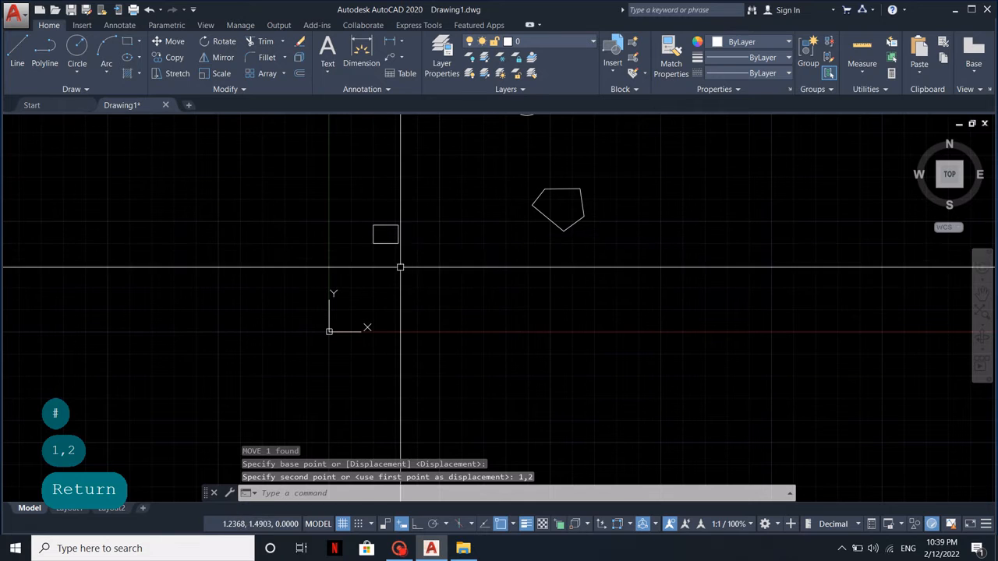
{"action": "middle_click_drag", "start_coordinate": [423, 265], "coordinate": [368, 298]}
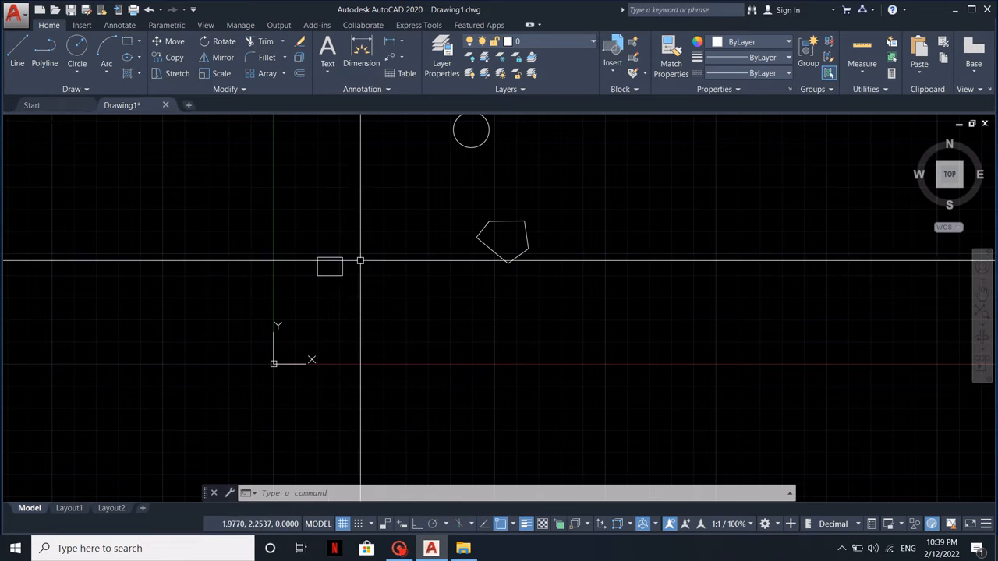
{"action": "scroll", "coordinate": [345, 269], "scroll_direction": "up", "scroll_amount": 2}
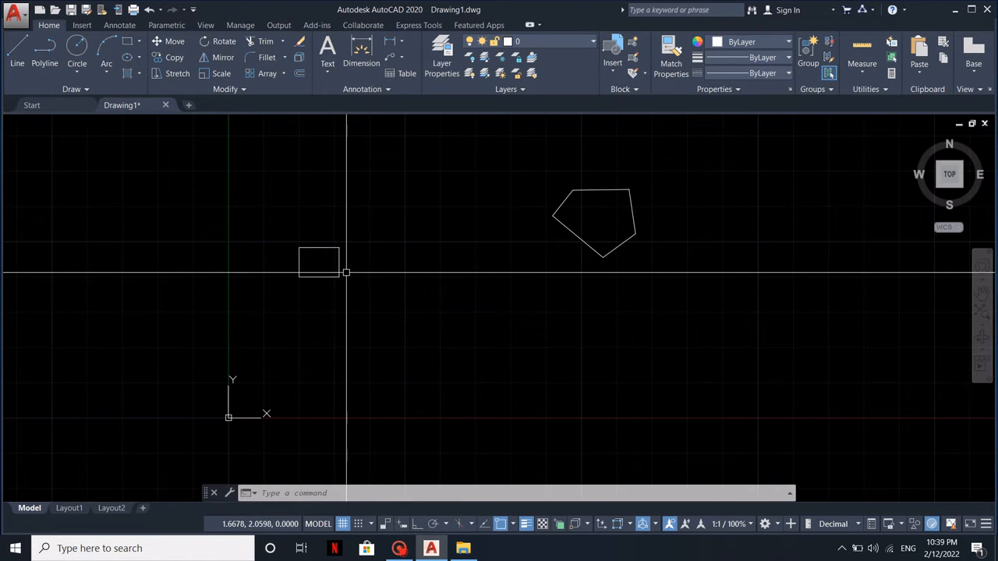
{"action": "type", "text": "m"}
{"action": "key", "text": "space"}
{"action": "key", "text": "Return"}
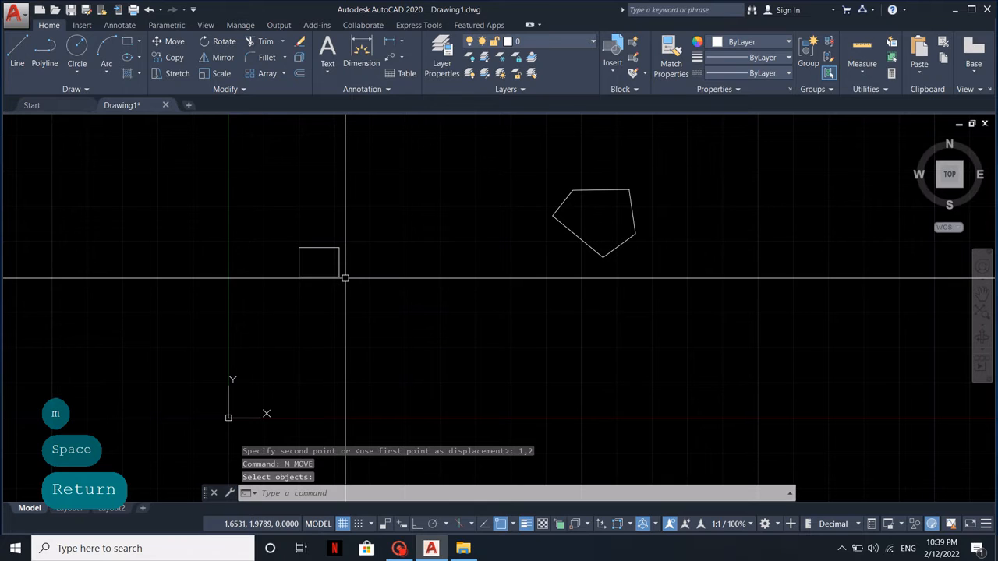
{"action": "key", "text": "Escape"}
Move the rectangle from its upper-right corner by the relative coordinates 1,1, turning dynamic input on before entering them
{"action": "type", "text": "m"}
{"action": "left_click", "coordinate": [319, 263]}
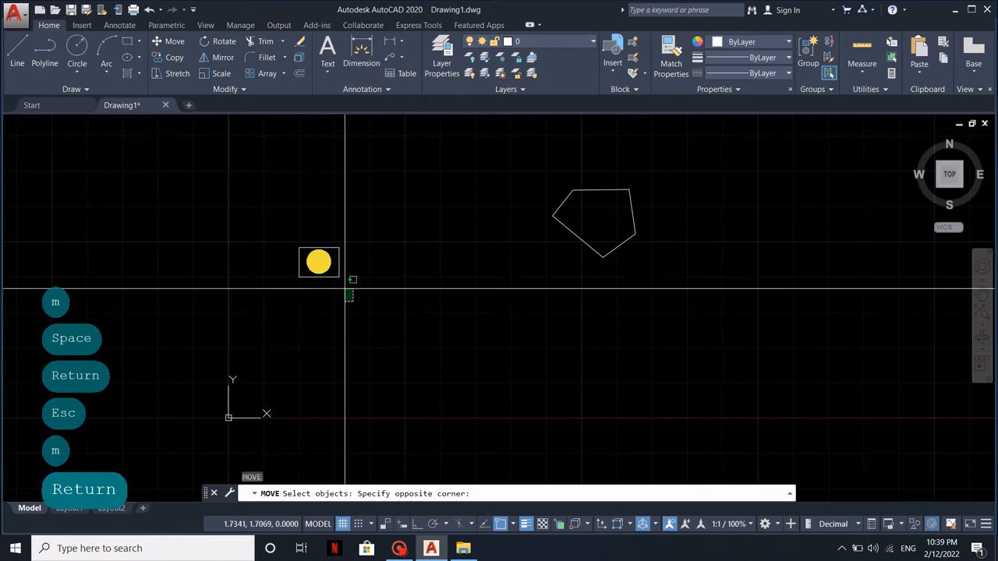
{"action": "left_click", "coordinate": [303, 232]}
{"action": "key", "text": "Return"}
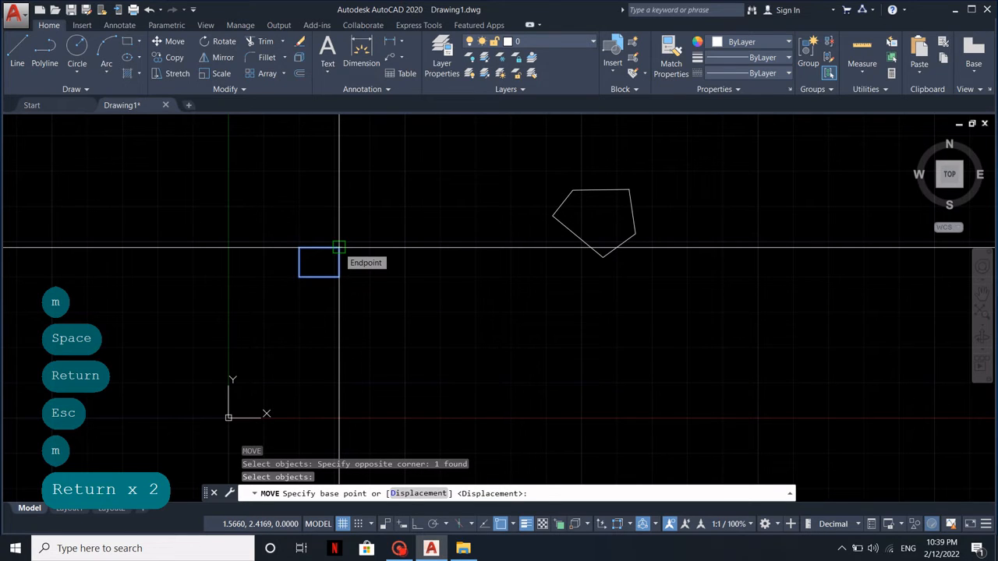
{"action": "left_click", "coordinate": [339, 248]}
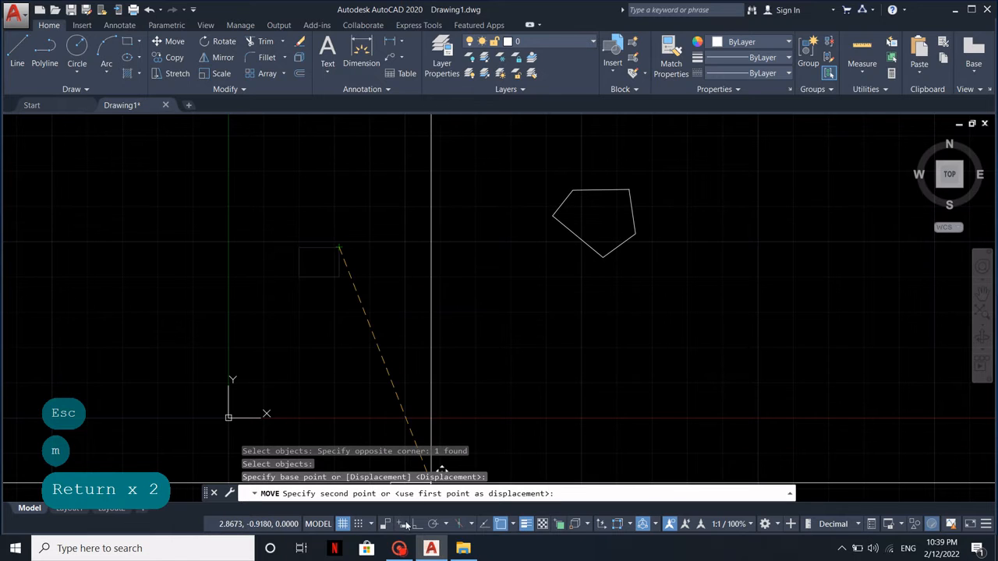
{"action": "left_click", "coordinate": [402, 527]}
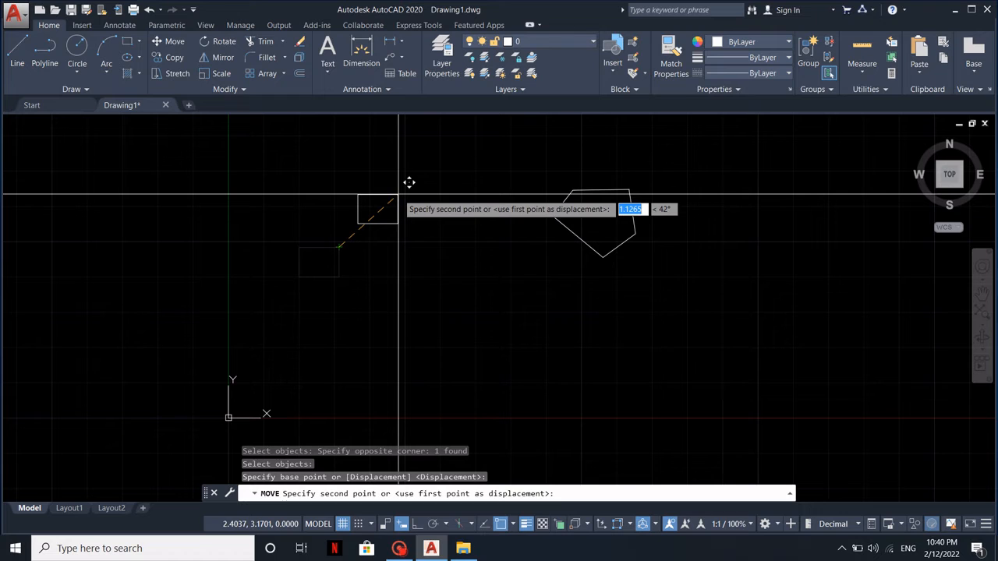
{"action": "type", "text": "1,"}
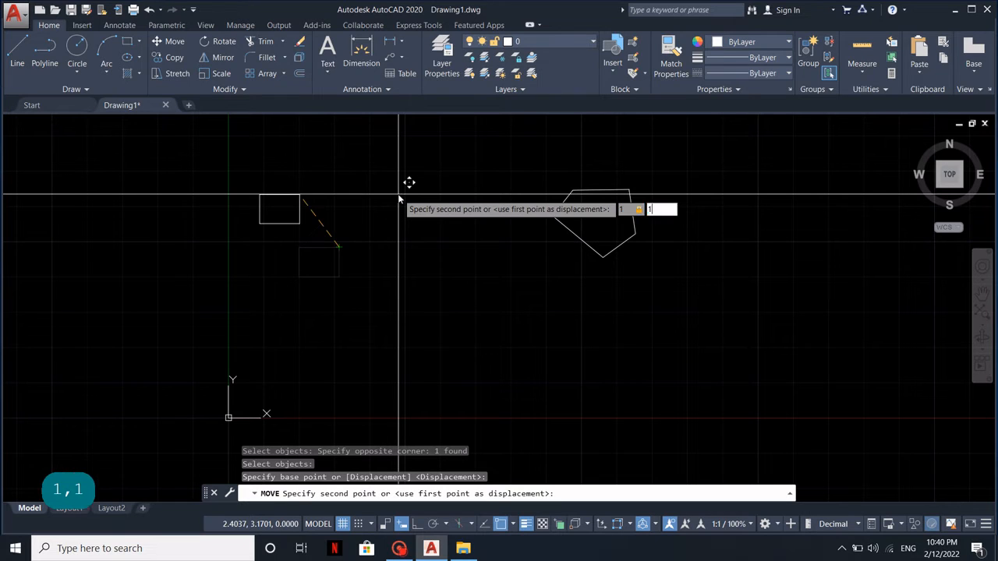
{"action": "type", "text": "1"}
{"action": "key", "text": "Return"}
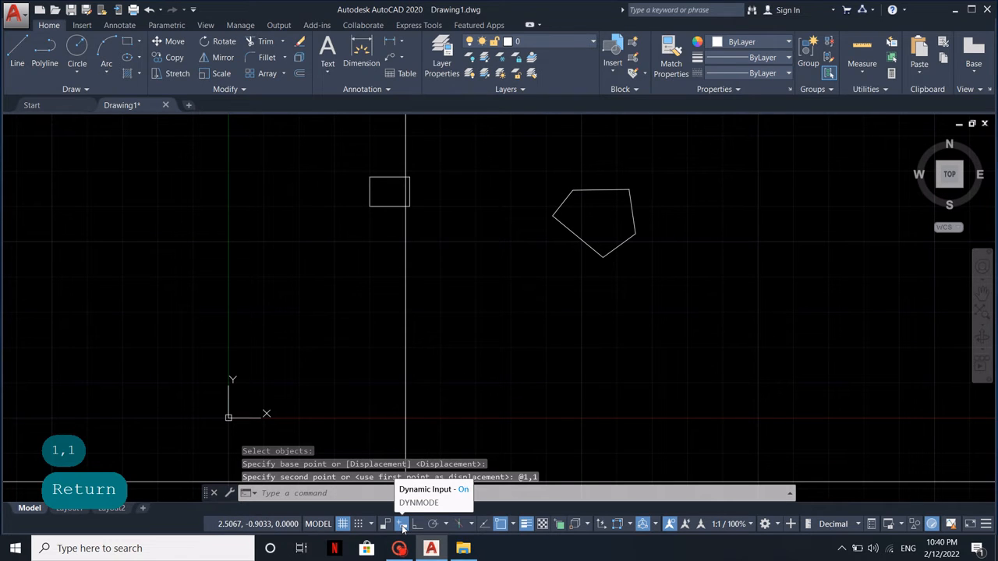
{"action": "middle_click_drag", "start_coordinate": [388, 308], "coordinate": [318, 399]}
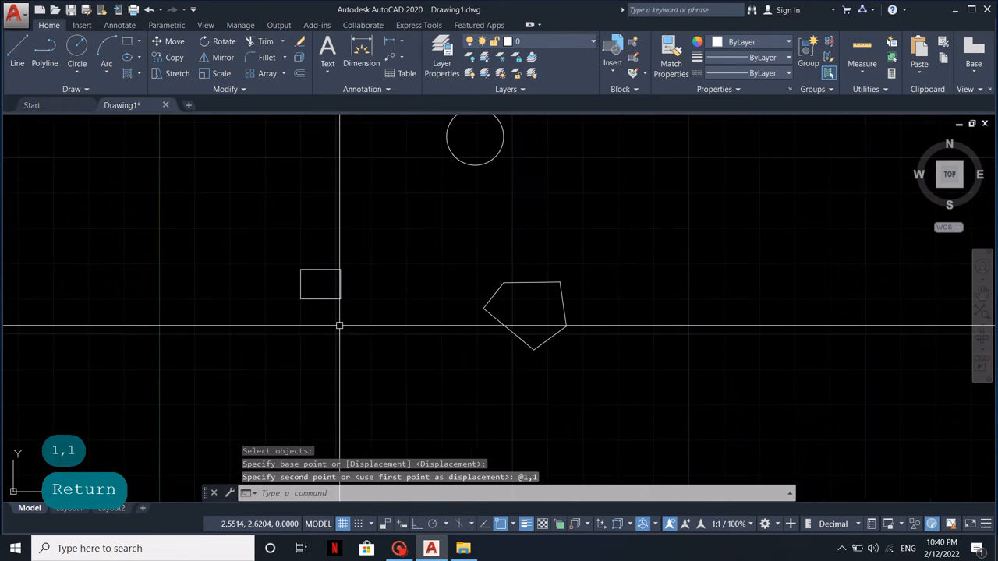
{"action": "type", "text": "m"}
{"action": "key", "text": "space"}
{"action": "key", "text": "Return"}
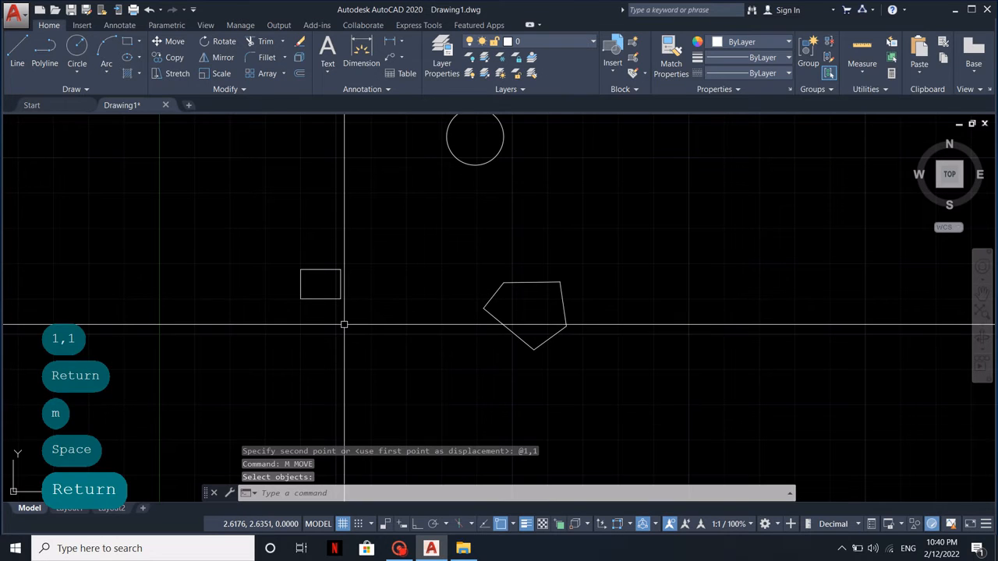
{"action": "key", "text": "Escape"}
{"action": "left_click", "coordinate": [347, 318]}
{"action": "key", "text": "space"}
{"action": "key", "text": "Escape"}
Move the rectangle from its upper-right corner by the relative coordinates @1,1
{"action": "key", "text": "space"}
{"action": "left_click", "coordinate": [348, 317]}
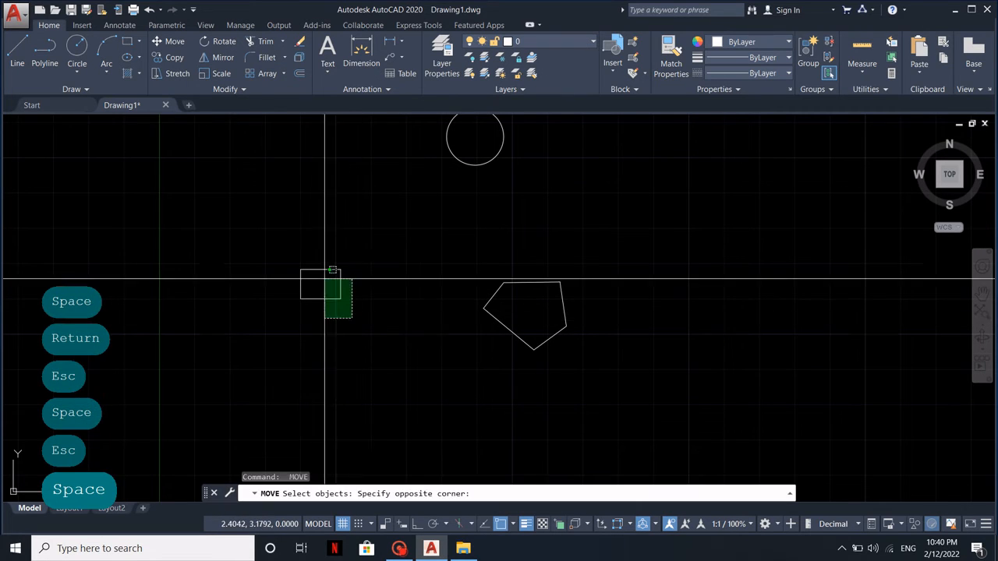
{"action": "left_click", "coordinate": [325, 280]}
{"action": "key", "text": "space"}
{"action": "left_click", "coordinate": [340, 269]}
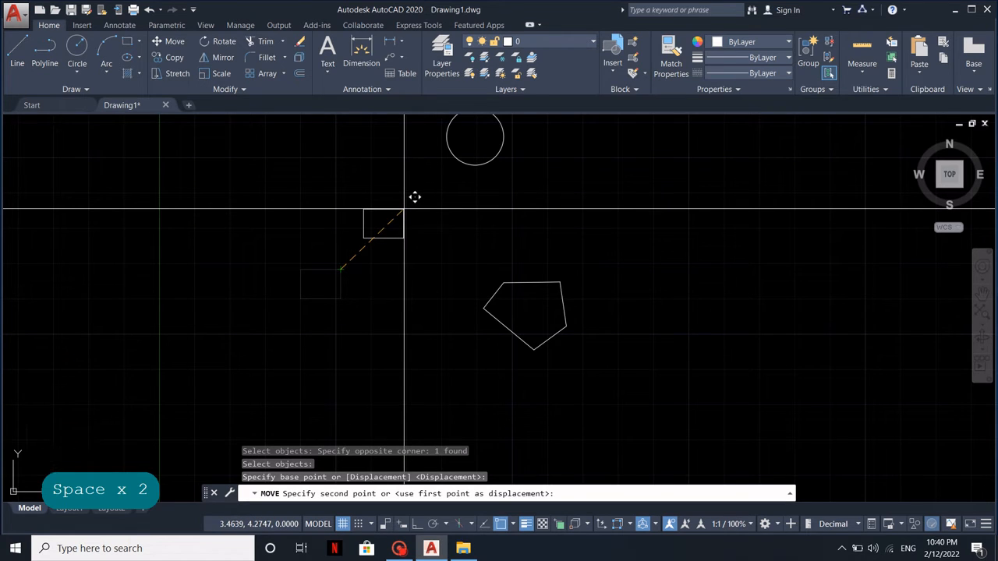
{"action": "type", "text": "@"}
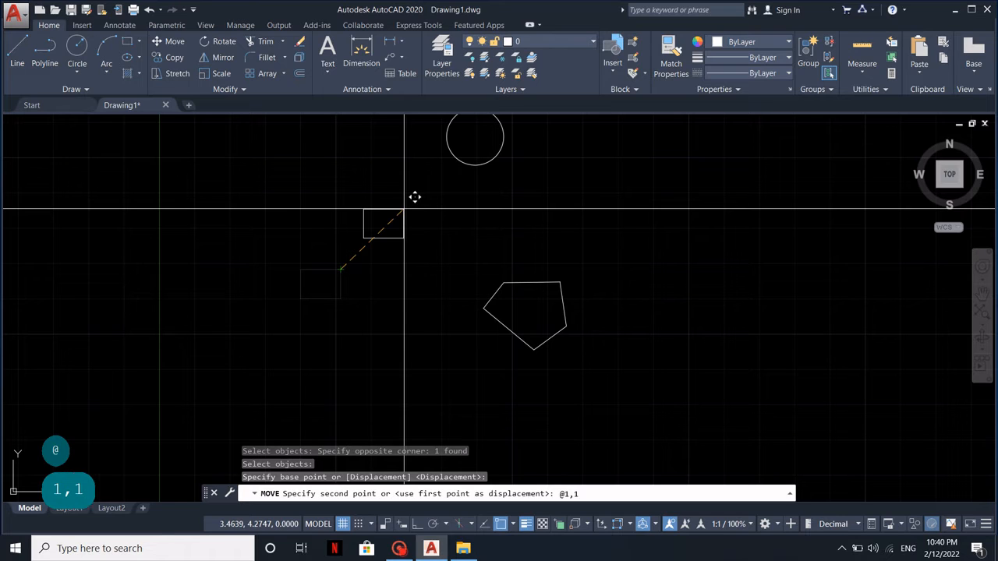
{"action": "type", "text": "1,1"}
{"action": "key", "text": "Return"}
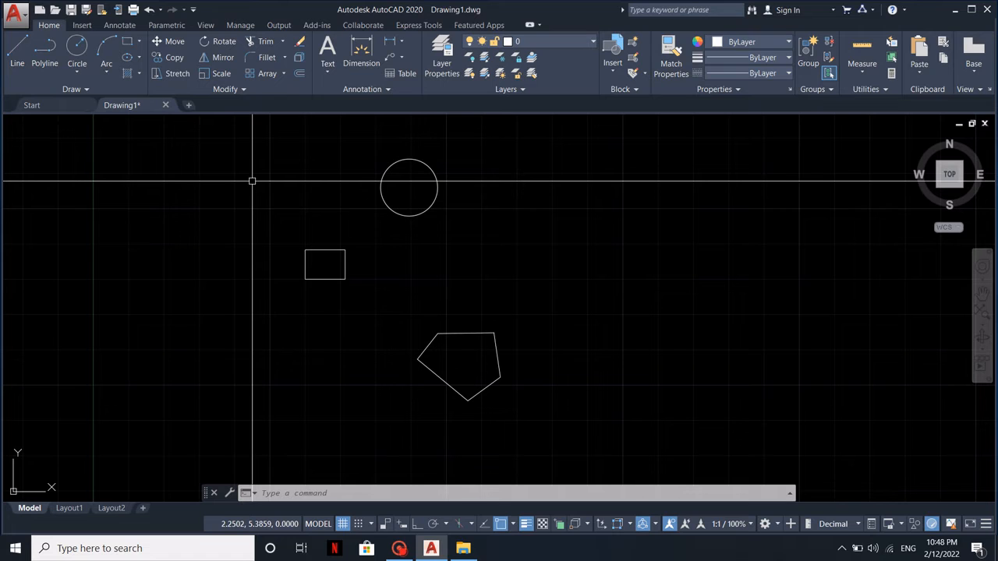
Copy the pentagon with its leftmost vertex as base point, placing several copies to its right, below it and to its lower left
{"action": "left_click", "coordinate": [171, 60]}
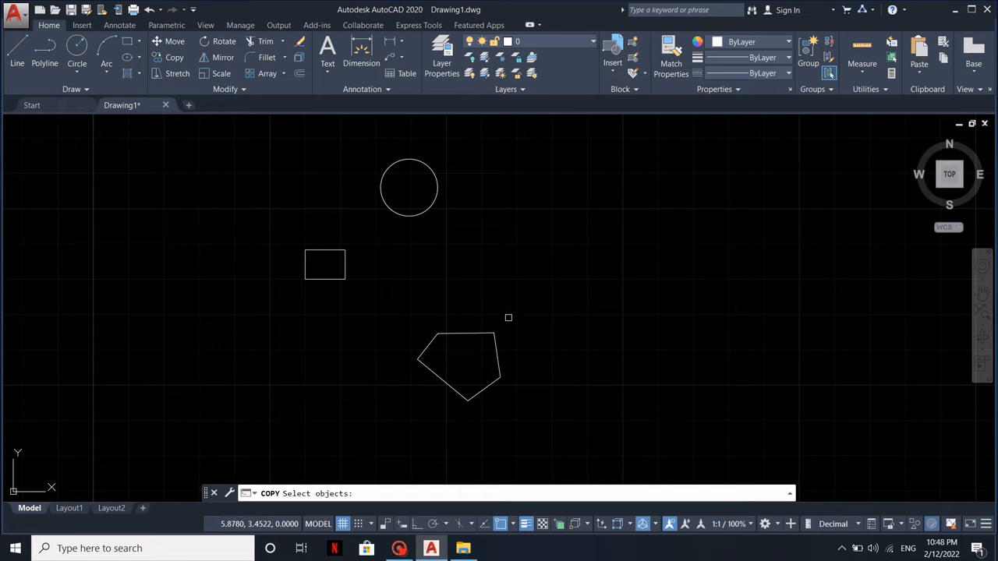
{"action": "left_click", "coordinate": [507, 309]}
{"action": "left_click", "coordinate": [439, 381]}
{"action": "key", "text": "Return"}
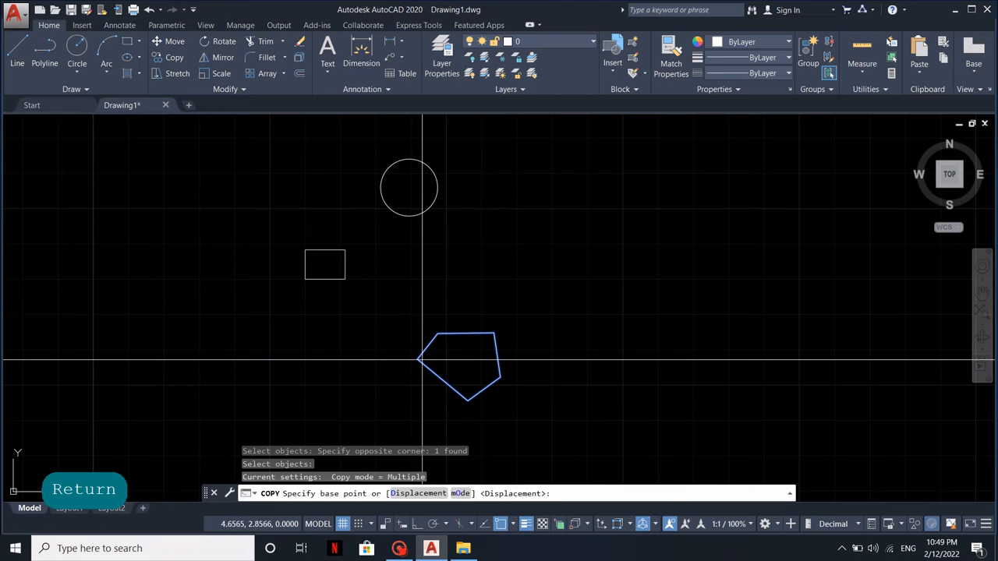
{"action": "left_click", "coordinate": [420, 358]}
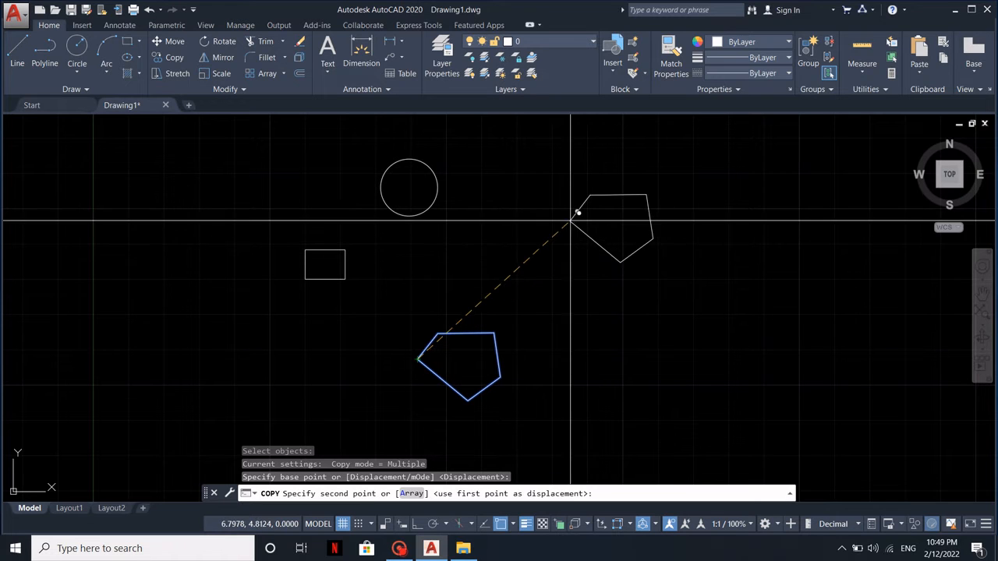
{"action": "left_click", "coordinate": [567, 219]}
{"action": "left_click", "coordinate": [637, 306]}
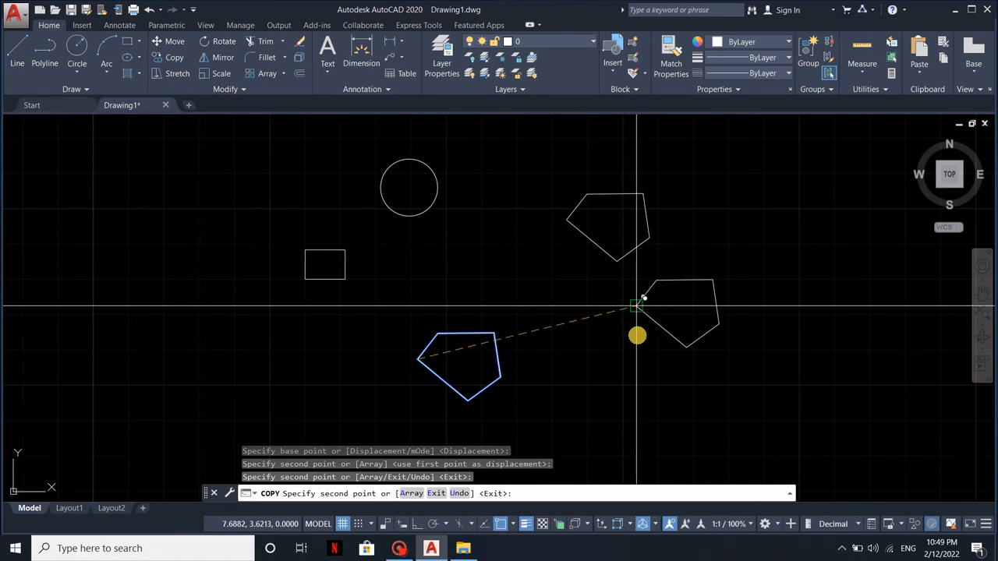
{"action": "middle_click_drag", "start_coordinate": [642, 333], "coordinate": [669, 226]}
{"action": "left_click", "coordinate": [652, 321]}
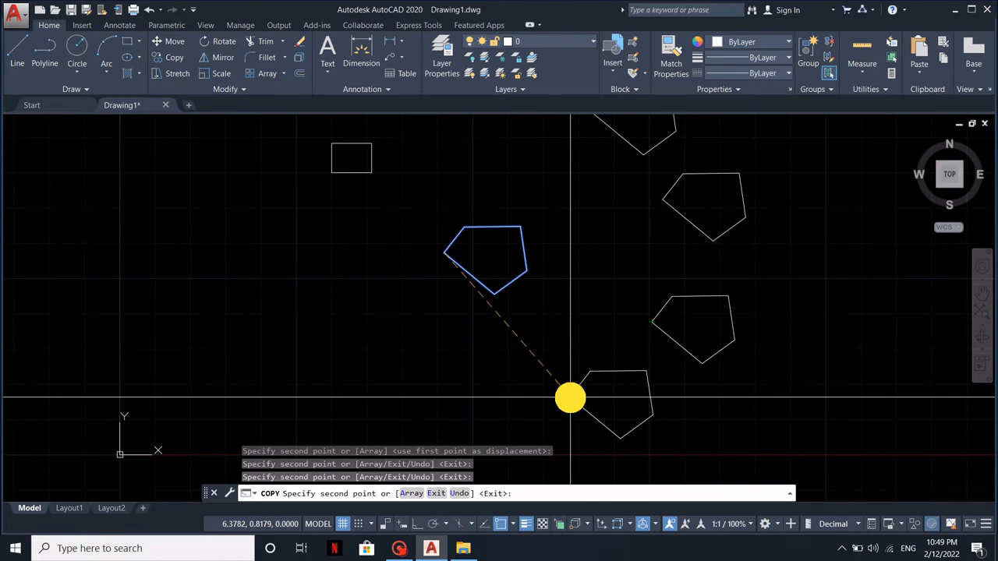
{"action": "left_click", "coordinate": [422, 402]}
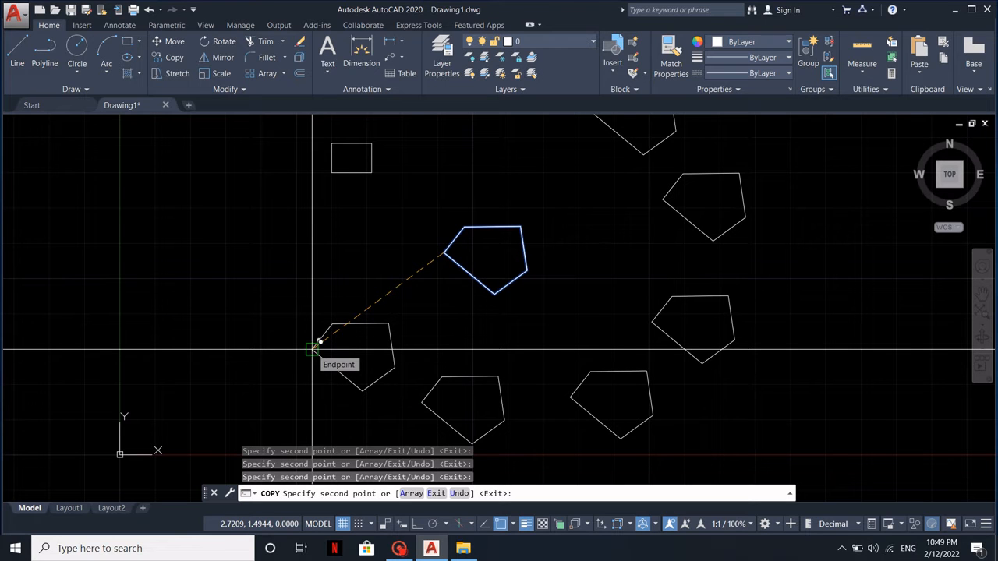
{"action": "key", "text": "Return"}
{"action": "key", "text": "Return"}
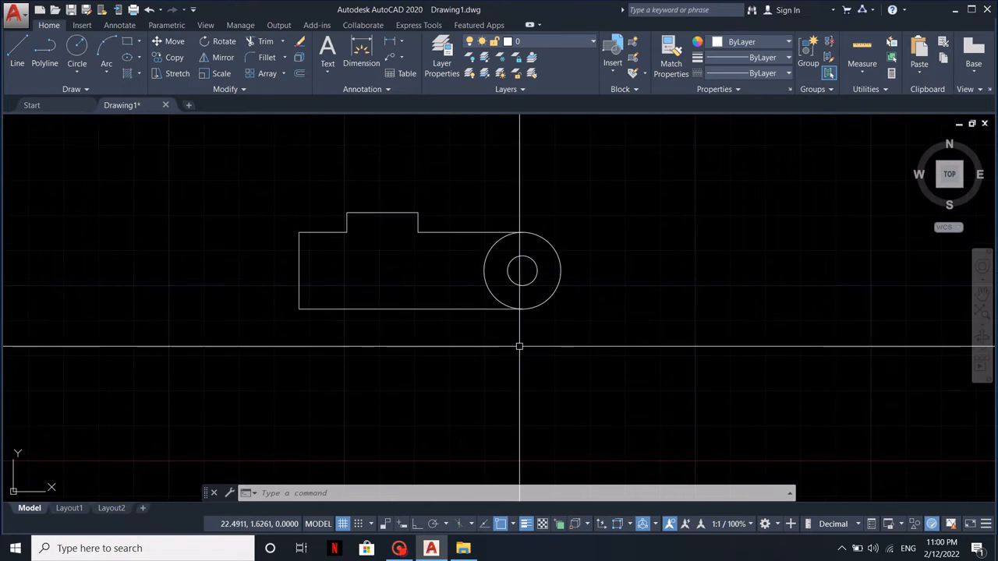
Stretch the arm's circular end with a crossing window, from the circles' centre up and to the right to about 23.8,3.8
{"action": "left_click", "coordinate": [177, 74]}
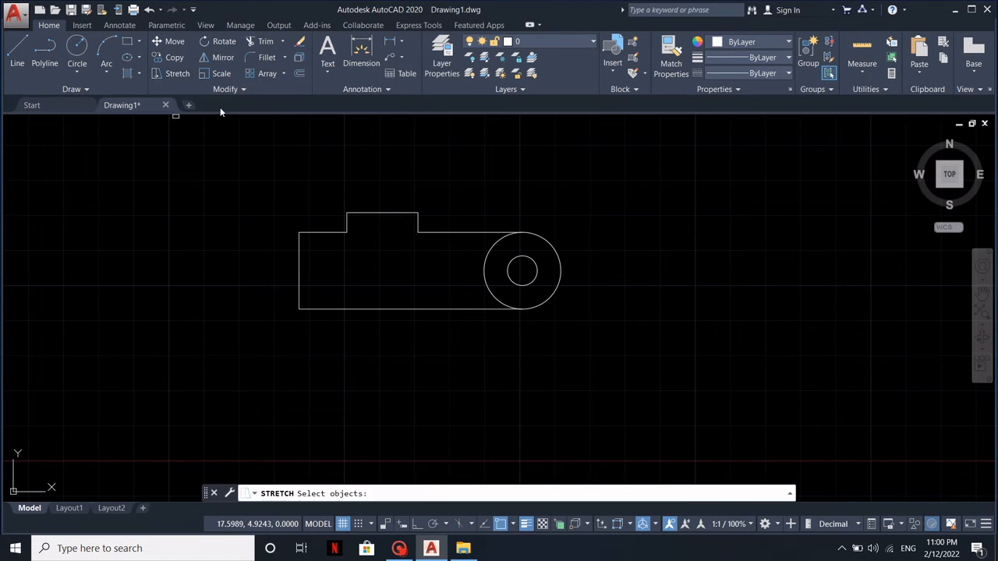
{"action": "left_click", "coordinate": [604, 369]}
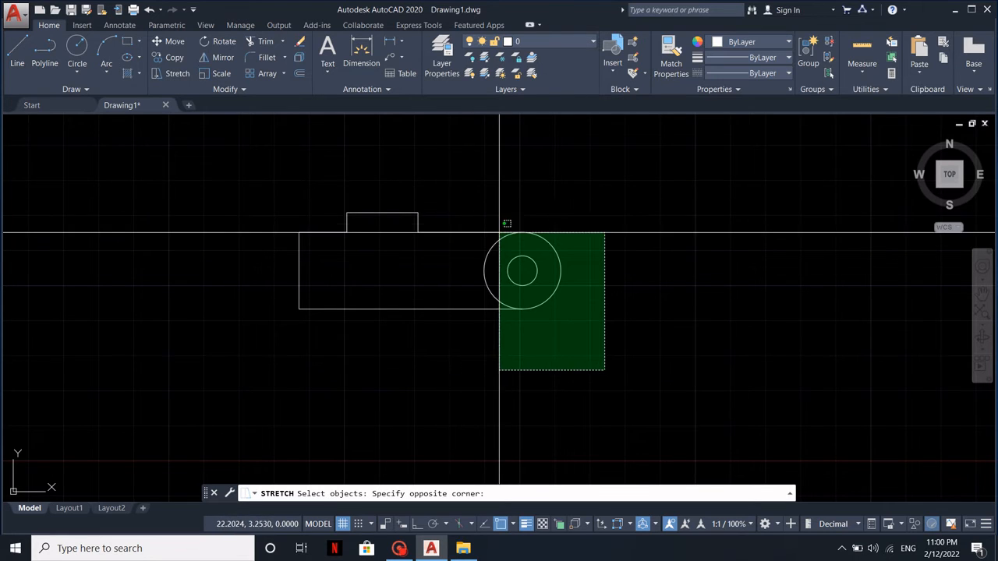
{"action": "left_click", "coordinate": [463, 201]}
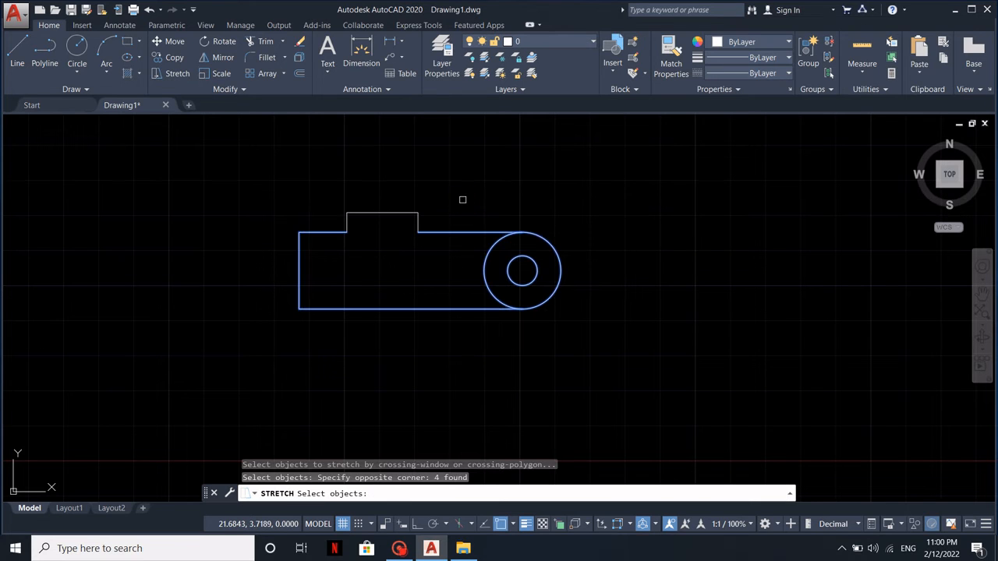
{"action": "key", "text": "Return"}
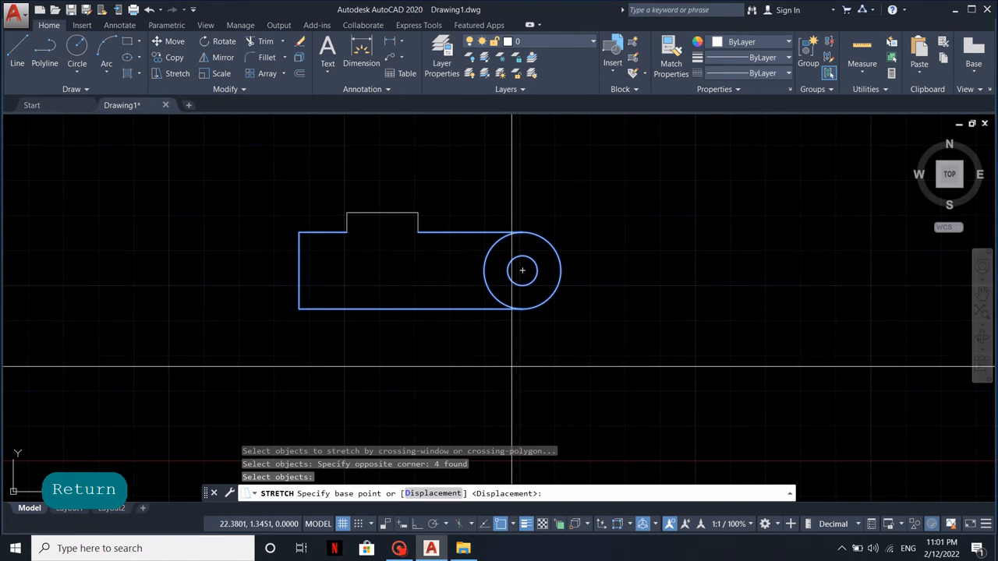
{"action": "left_click", "coordinate": [521, 271]}
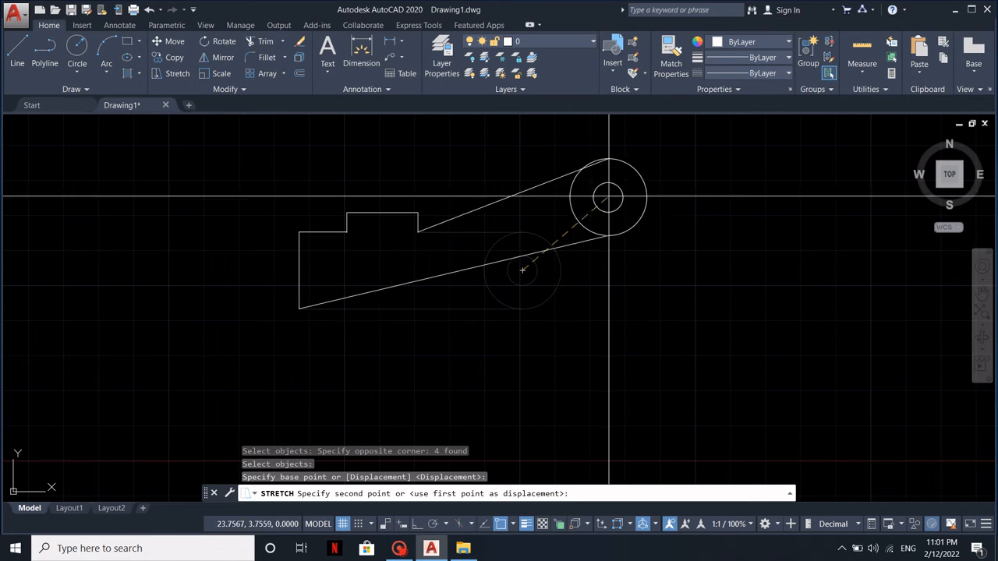
{"action": "left_click", "coordinate": [614, 195]}
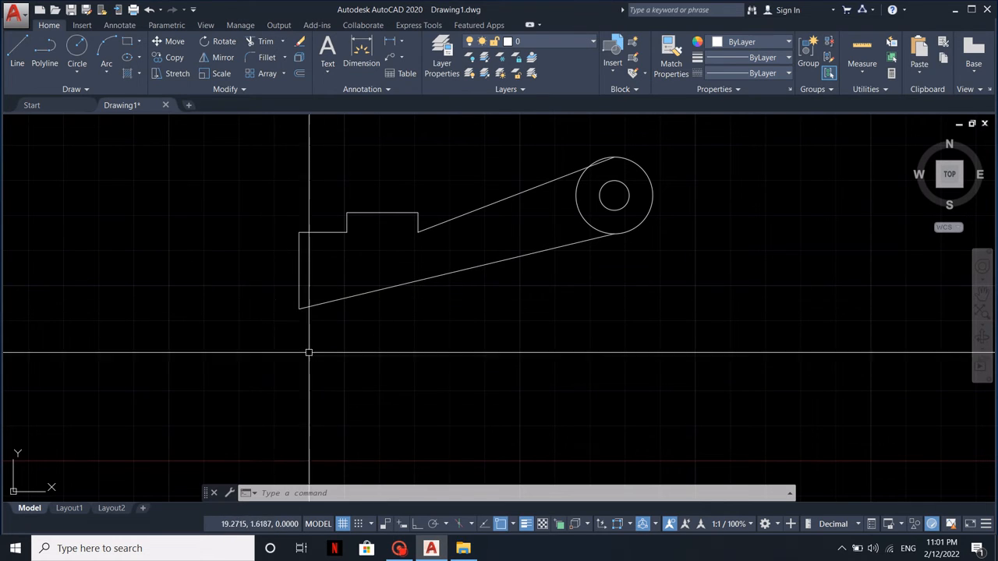
Stretch the lower-left corner of the arm outline down and to the left to about 19.07,1.69
{"action": "type", "text": "s"}
{"action": "key", "text": "Return"}
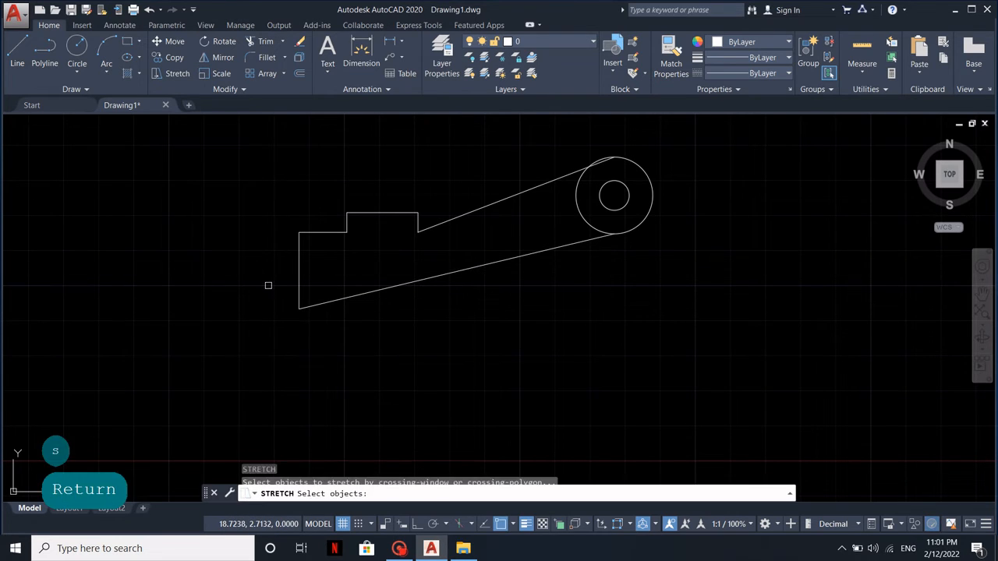
{"action": "left_click", "coordinate": [328, 333]}
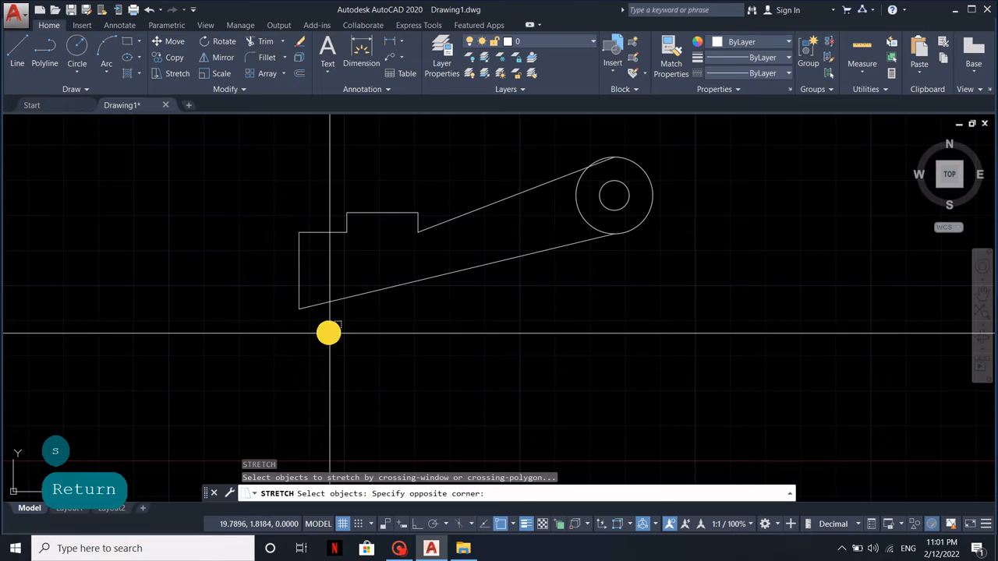
{"action": "left_click", "coordinate": [269, 286]}
{"action": "key", "text": "Return"}
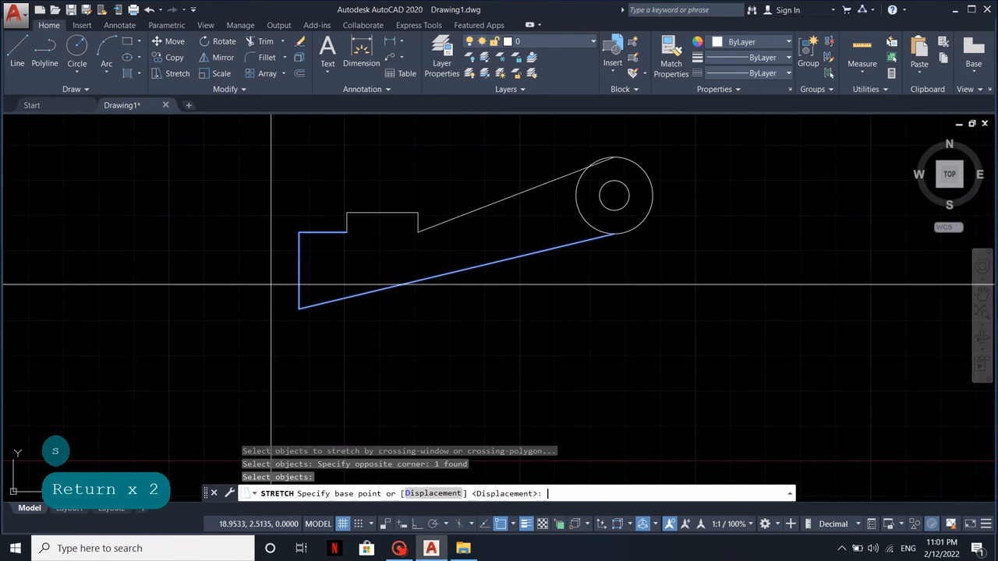
{"action": "left_click", "coordinate": [299, 308]}
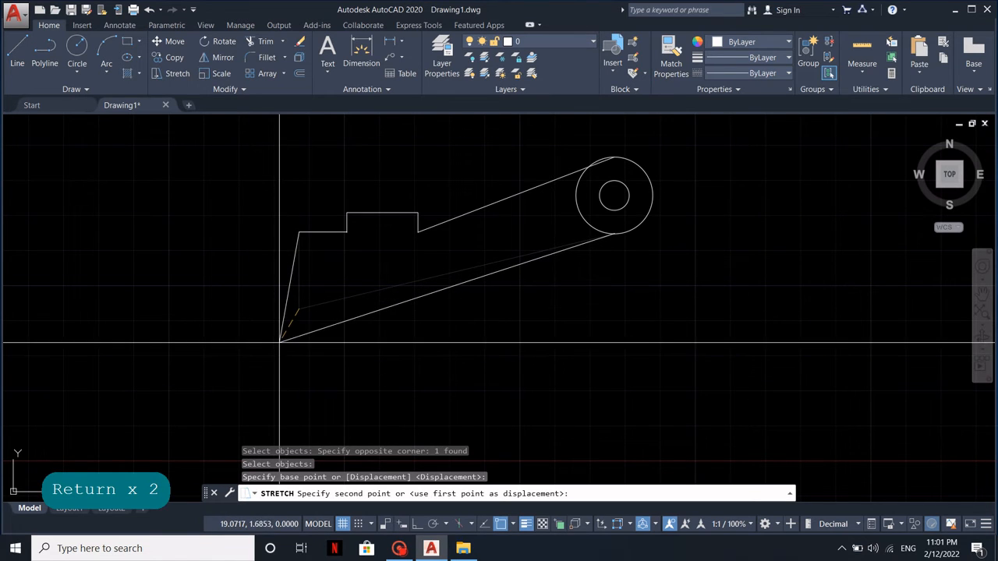
{"action": "left_click", "coordinate": [279, 341]}
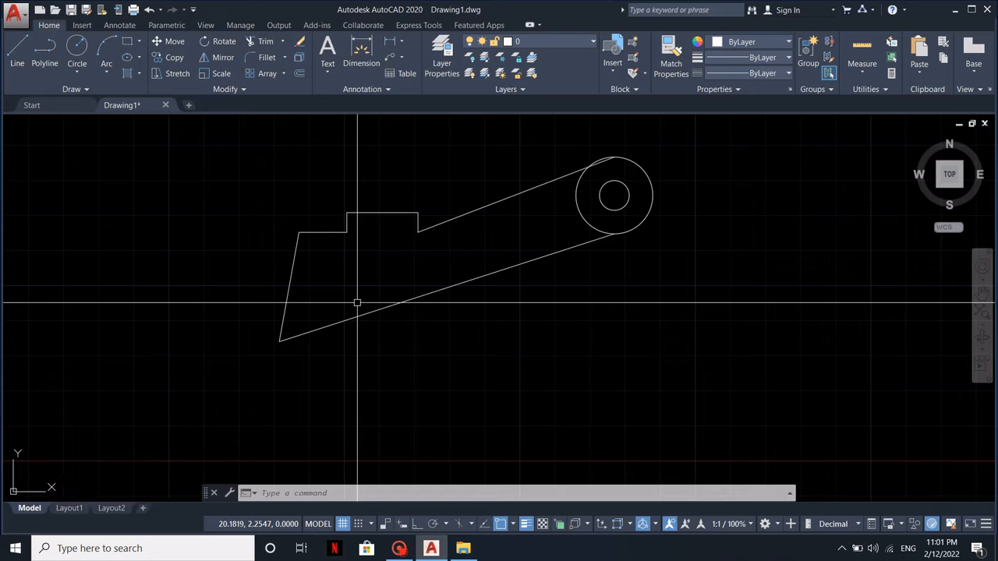
Draw a separate circle below and to the right of the arm's circular end
{"action": "middle_click_drag", "start_coordinate": [457, 299], "coordinate": [454, 282]}
{"action": "middle_click_drag", "start_coordinate": [585, 246], "coordinate": [555, 296]}
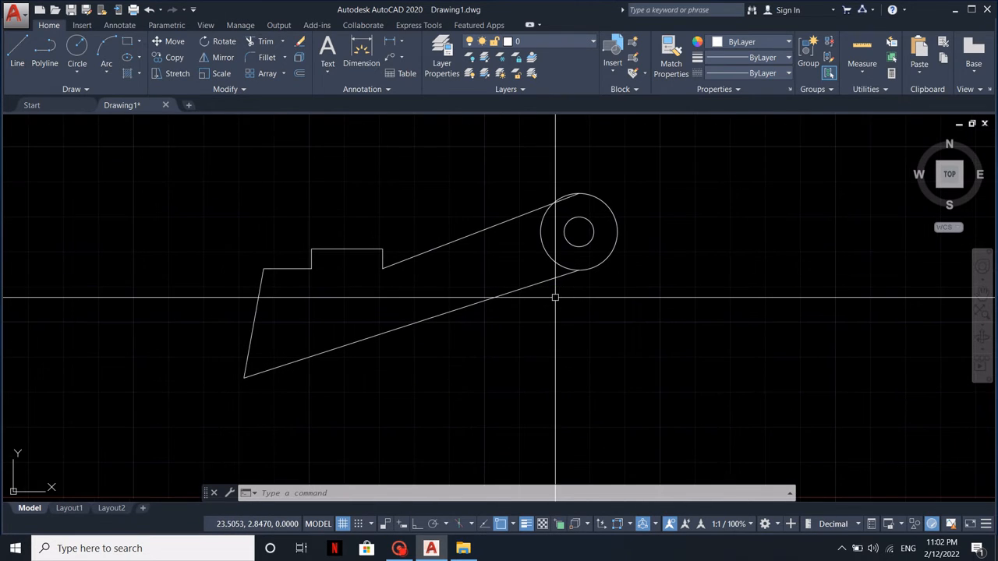
{"action": "type", "text": "c"}
{"action": "key", "text": "space"}
{"action": "left_click", "coordinate": [633, 381]}
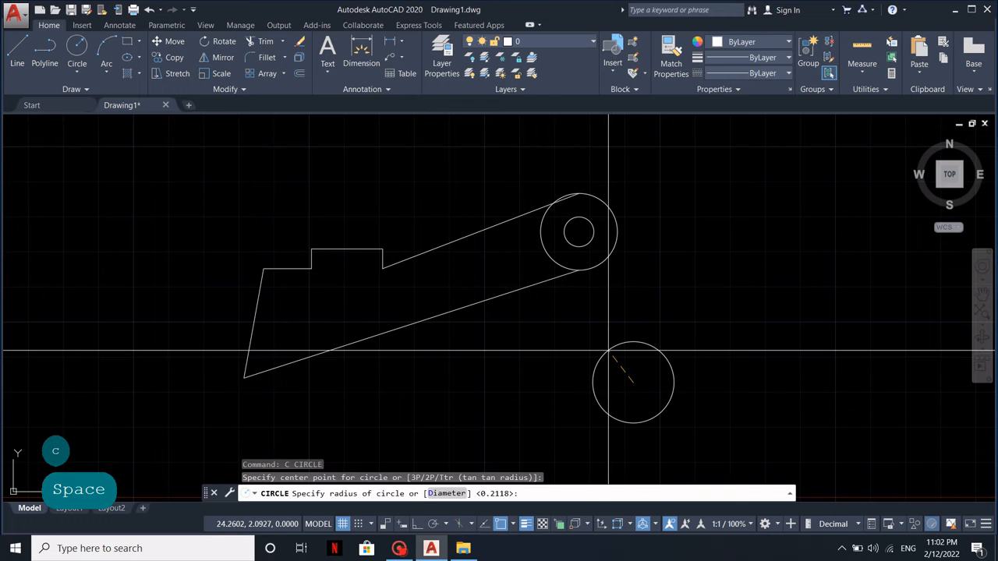
{"action": "left_click", "coordinate": [612, 349]}
{"action": "middle_click_drag", "start_coordinate": [657, 374], "coordinate": [650, 329]}
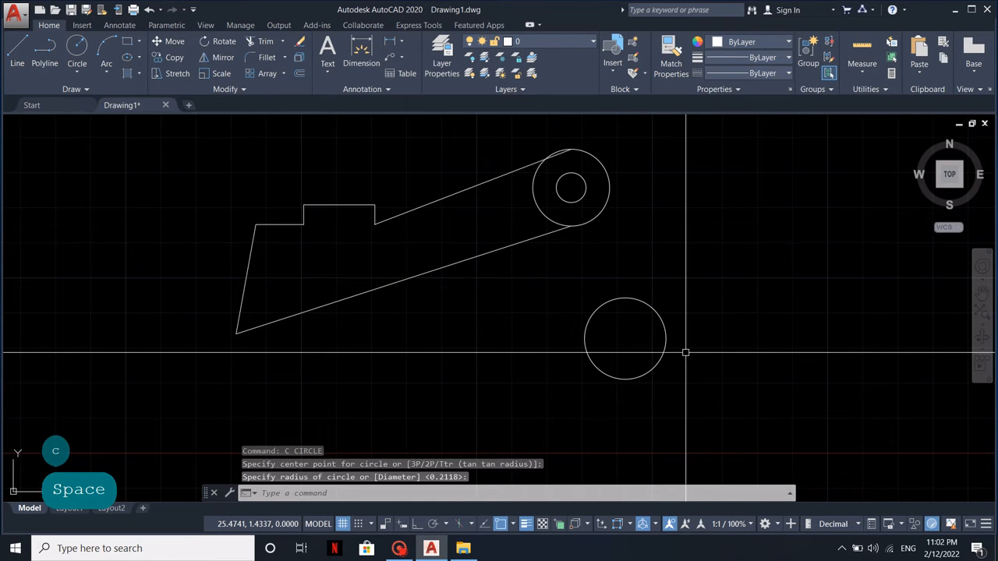
Apply Stretch to the whole separate circle, shifting it from its centre up and to the right to about 25.84,2.31
{"action": "type", "text": "s"}
{"action": "key", "text": "Return"}
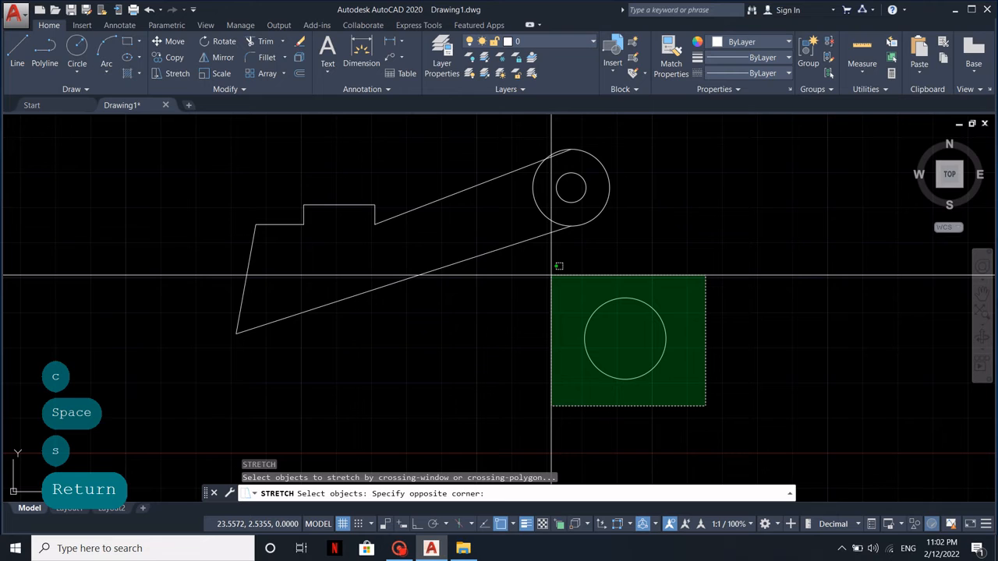
{"action": "left_click", "coordinate": [551, 277]}
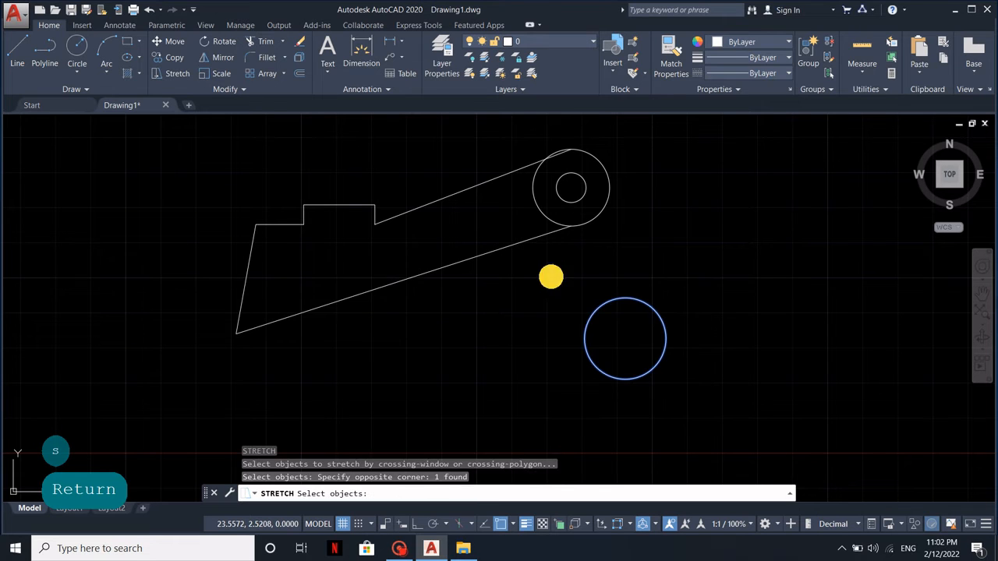
{"action": "key", "text": "Return"}
{"action": "left_click", "coordinate": [625, 339]}
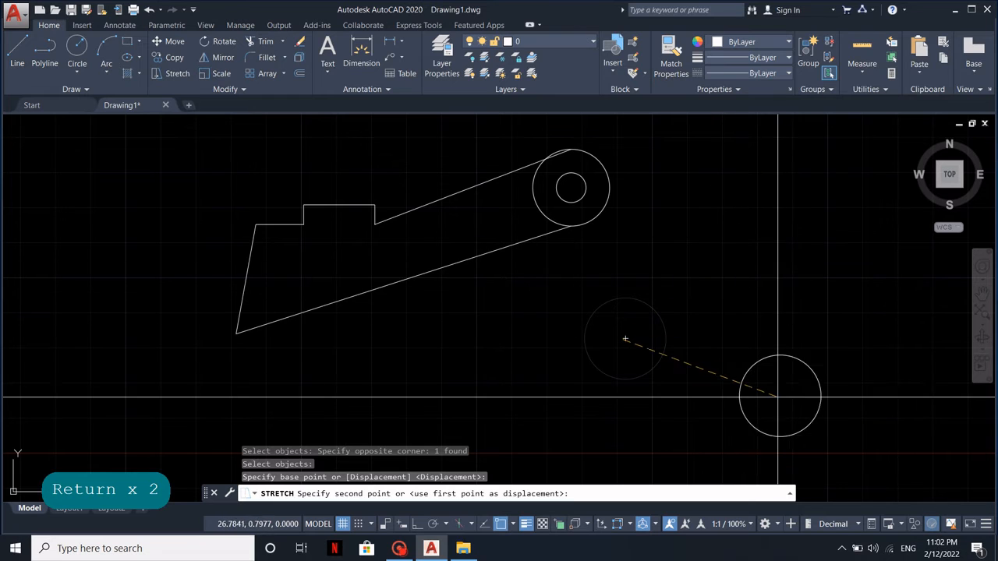
{"action": "left_click", "coordinate": [710, 290]}
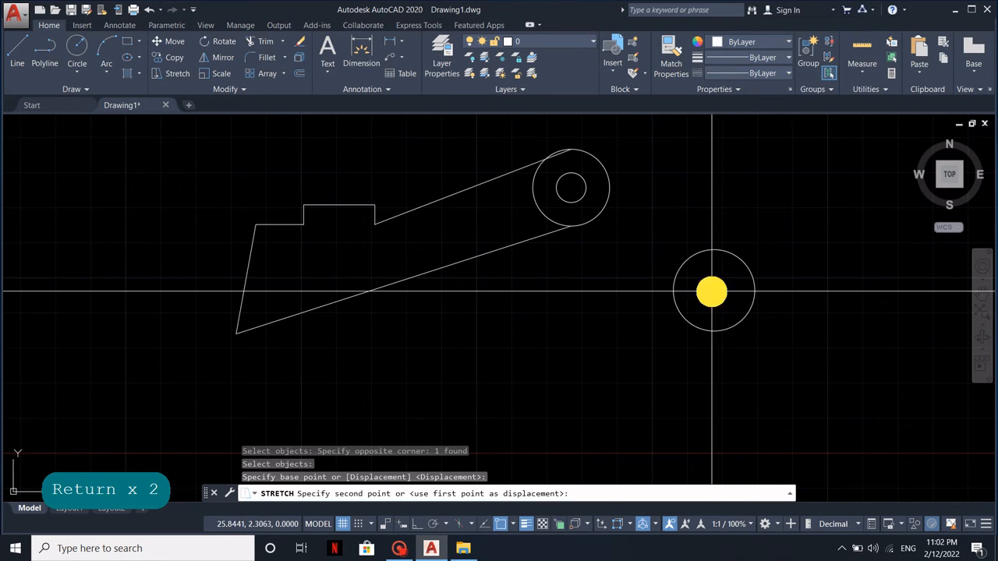
Draw a rectangle below the arm and to the lower left of the separate circle
{"action": "middle_click_drag", "start_coordinate": [711, 346], "coordinate": [599, 230]}
{"action": "middle_click_drag", "start_coordinate": [508, 286], "coordinate": [522, 307]}
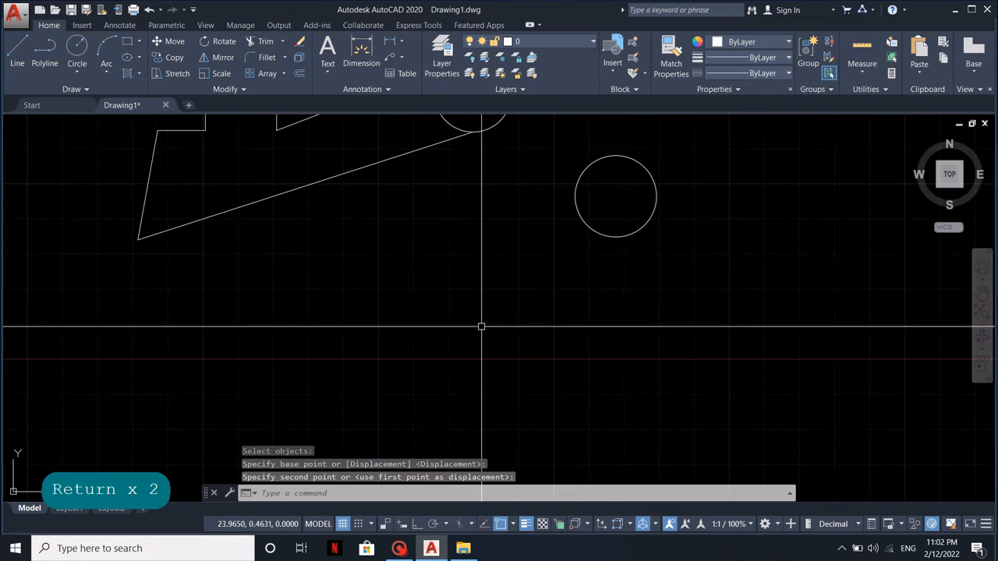
{"action": "type", "text": "rec"}
{"action": "key", "text": "space"}
{"action": "left_click", "coordinate": [416, 360]}
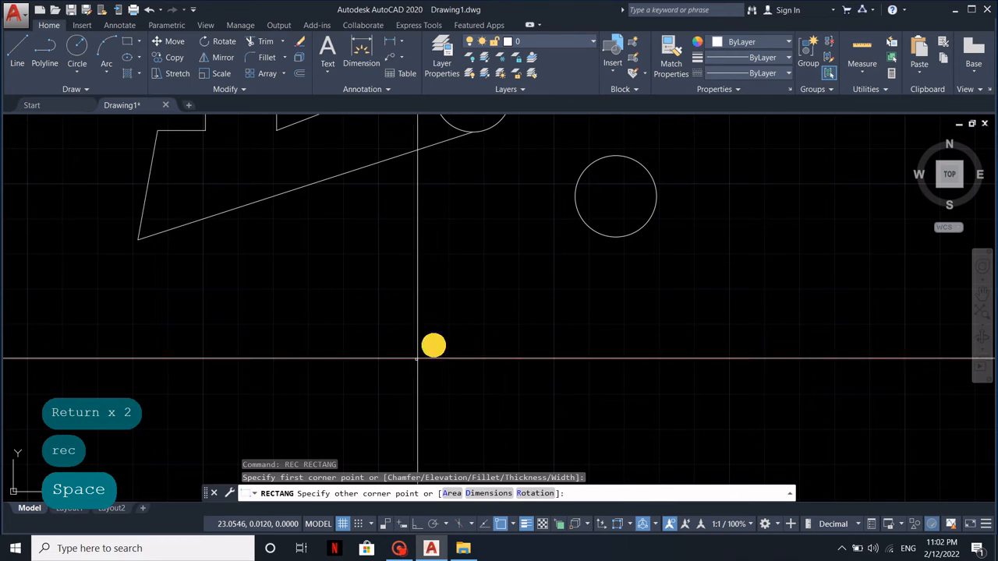
{"action": "left_click", "coordinate": [523, 300]}
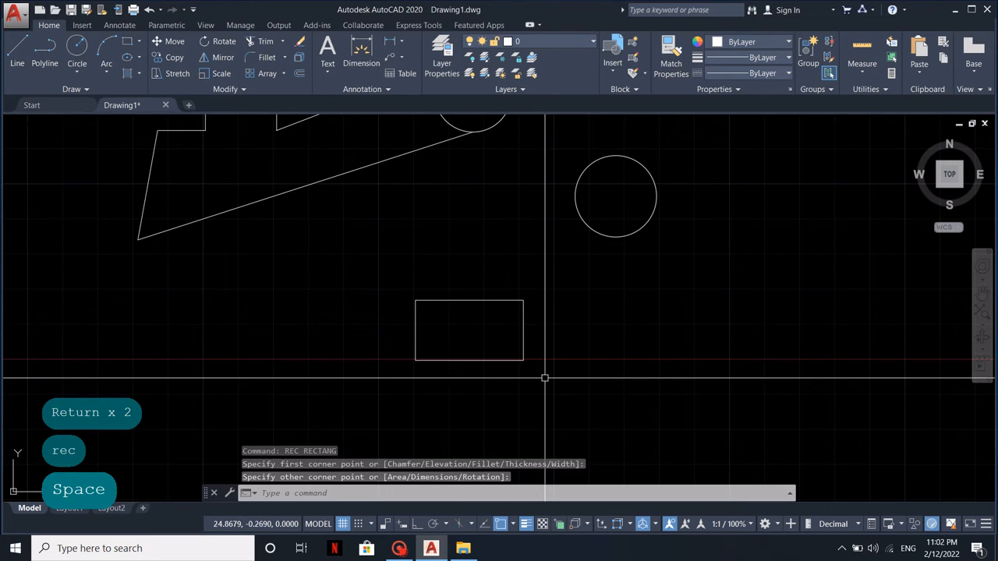
Apply Stretch to the fully enclosed rectangle, shifting it from its centre to the right until it sits beneath the separate circle
{"action": "type", "text": "s"}
{"action": "key", "text": "space"}
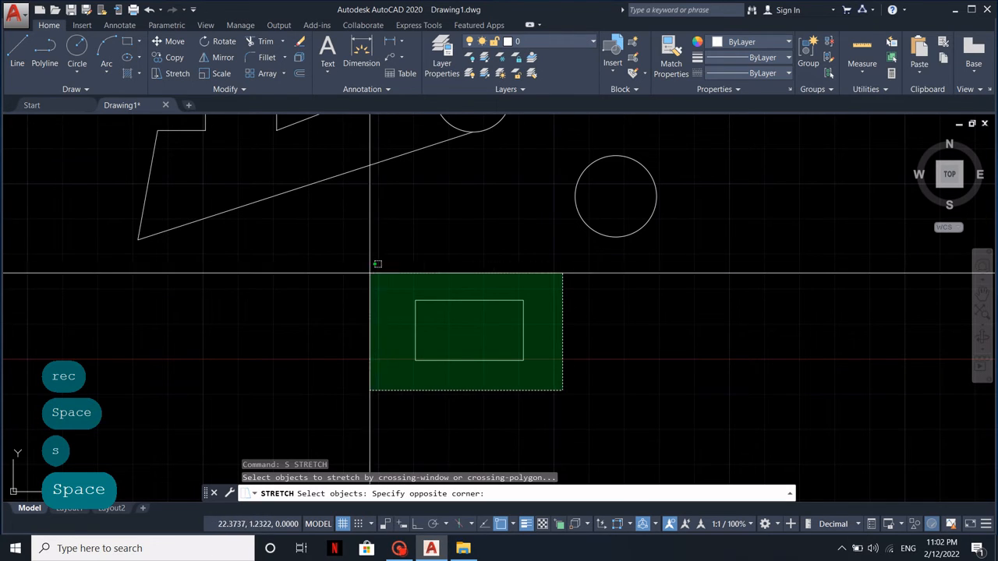
{"action": "left_click", "coordinate": [386, 271]}
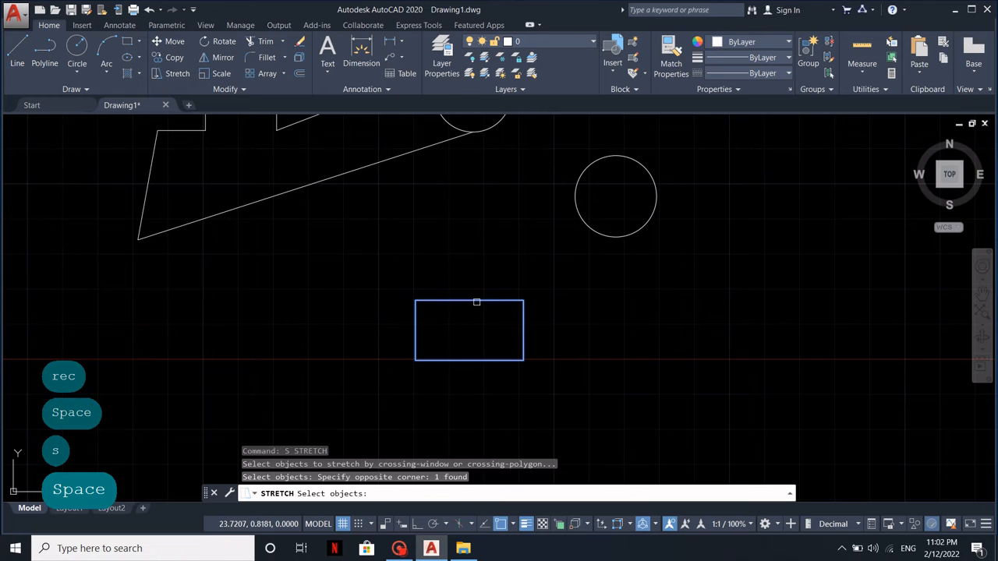
{"action": "key", "text": "Return"}
{"action": "left_click", "coordinate": [470, 332]}
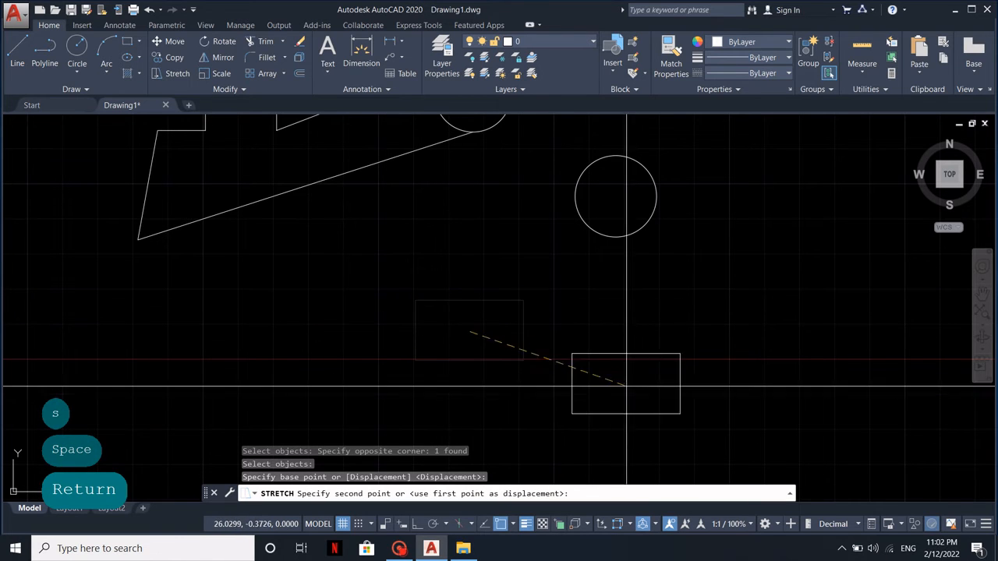
{"action": "left_click", "coordinate": [641, 334]}
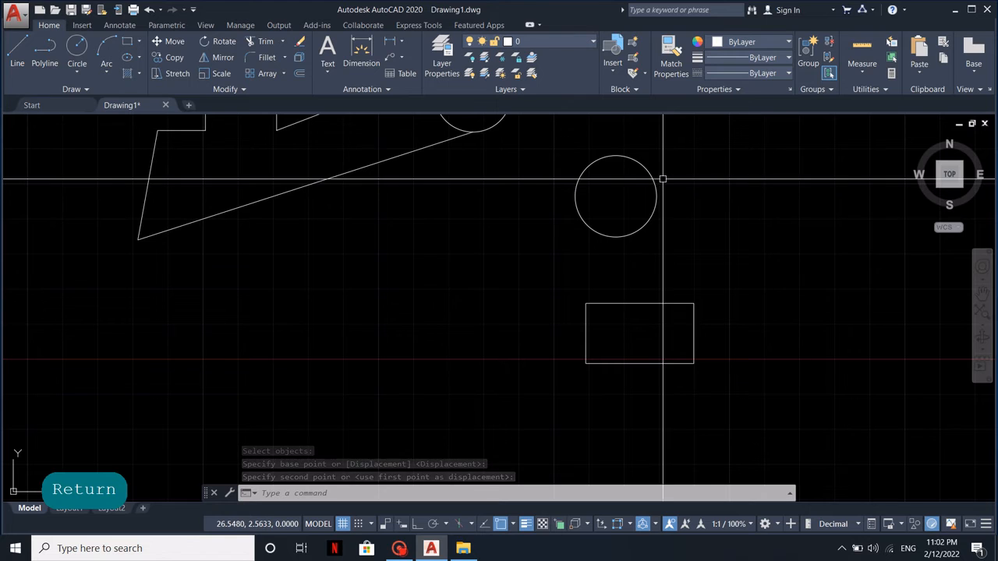
Try to stretch the separate circle with a crossing window over only its upper-right part, pulling up and to the right
{"action": "middle_click_drag", "start_coordinate": [661, 178], "coordinate": [585, 255]}
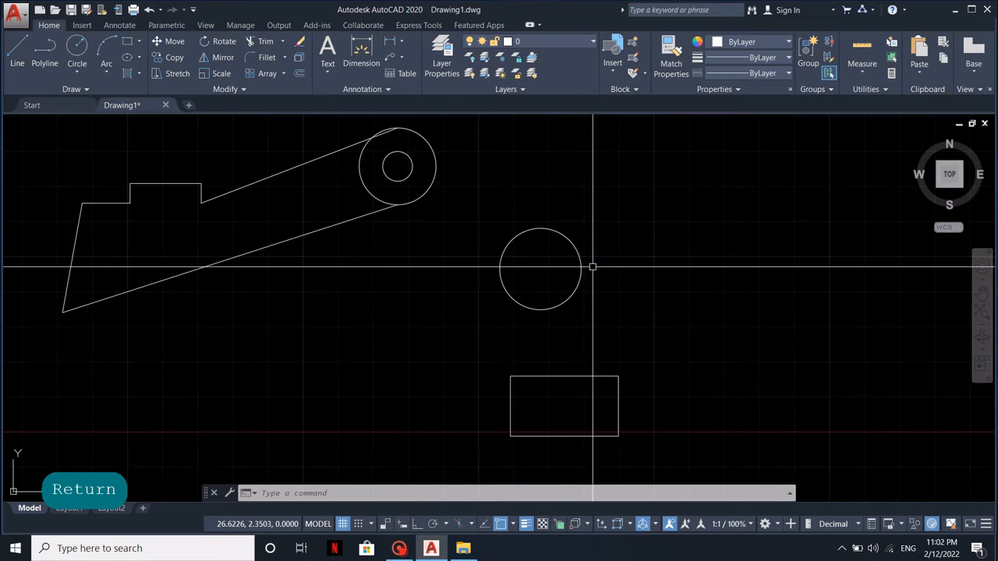
{"action": "type", "text": "s"}
{"action": "key", "text": "space"}
{"action": "left_click", "coordinate": [601, 274]}
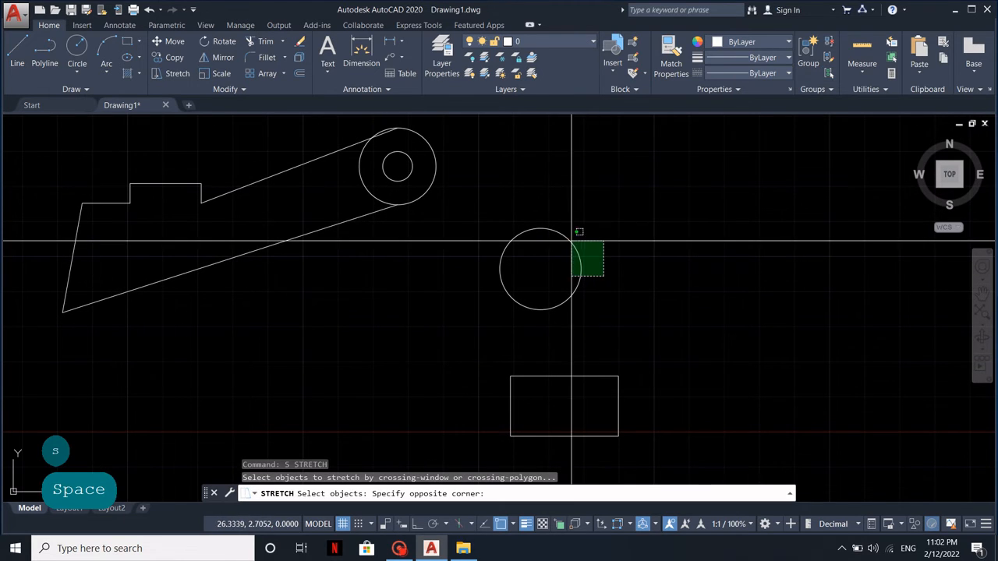
{"action": "left_click", "coordinate": [543, 206]}
{"action": "key", "text": "space"}
{"action": "left_click", "coordinate": [576, 222]}
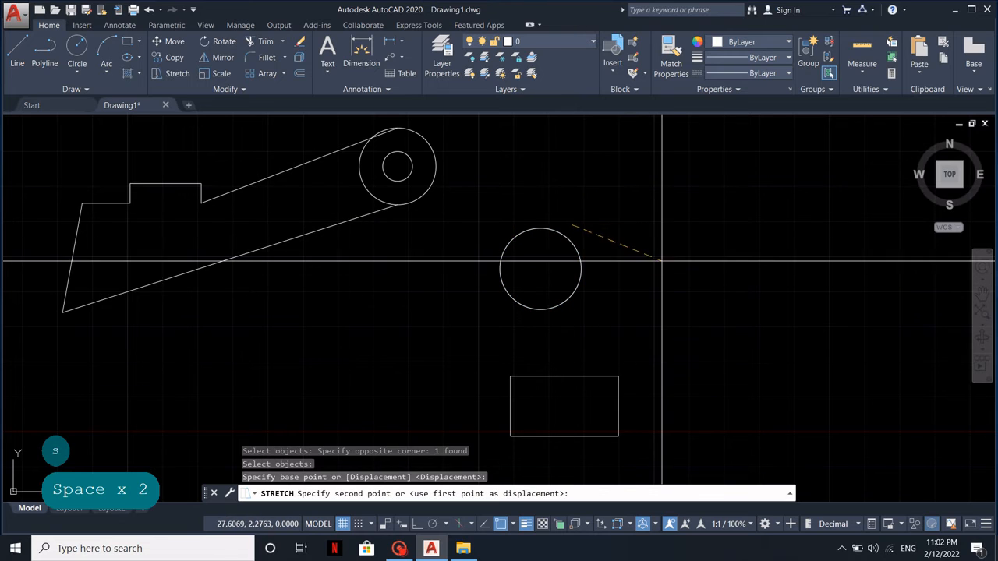
{"action": "left_click", "coordinate": [654, 166]}
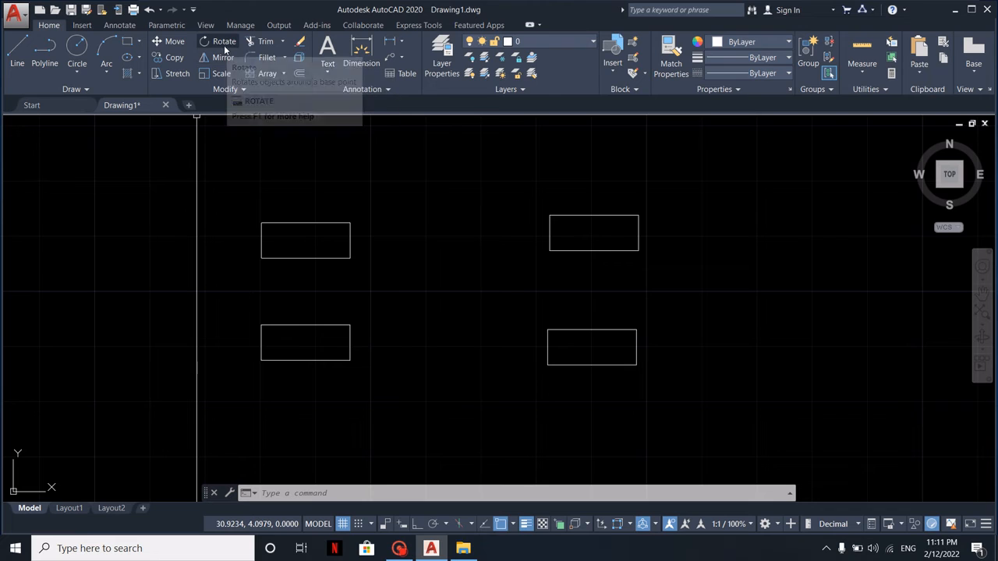
Rotate the upper-left rectangle 30° about its lower-left corner
{"action": "left_click", "coordinate": [222, 44]}
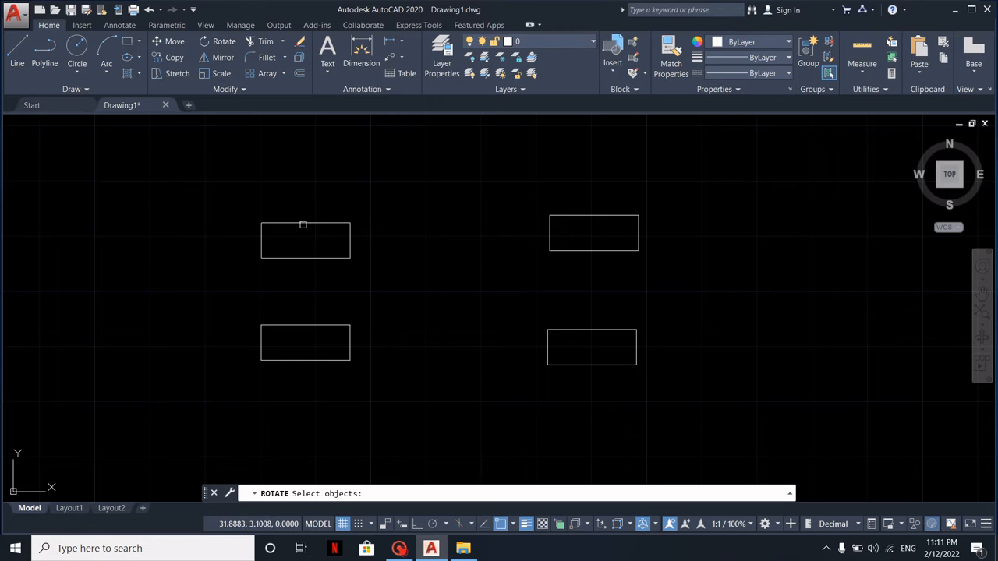
{"action": "left_click", "coordinate": [366, 265]}
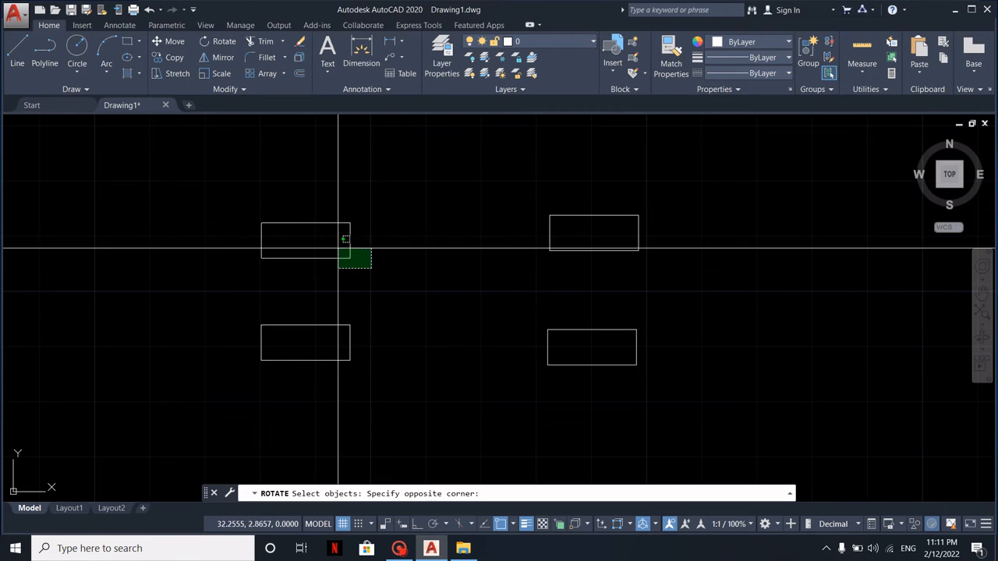
{"action": "left_click", "coordinate": [255, 212]}
{"action": "key", "text": "Return"}
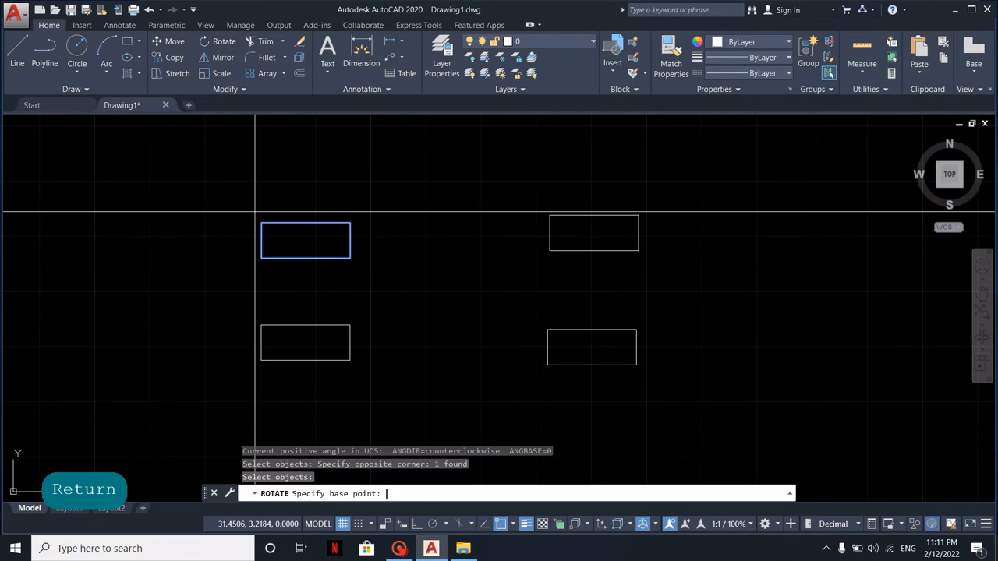
{"action": "left_click", "coordinate": [261, 257]}
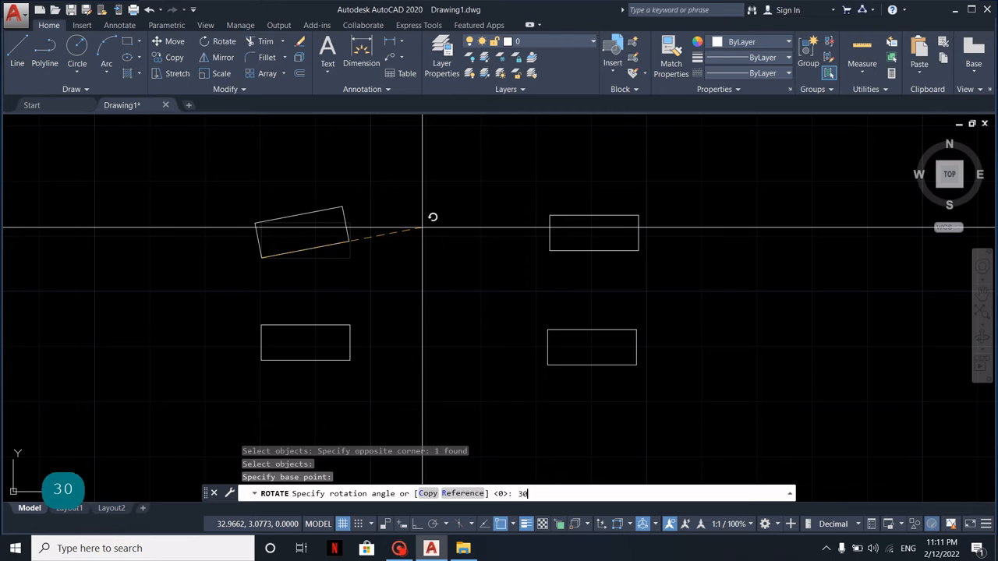
{"action": "key", "text": "Return"}
Rotate the lower-left rectangle freehand by about 124° around its lower-left corner
{"action": "middle_click_drag", "start_coordinate": [405, 308], "coordinate": [420, 240]}
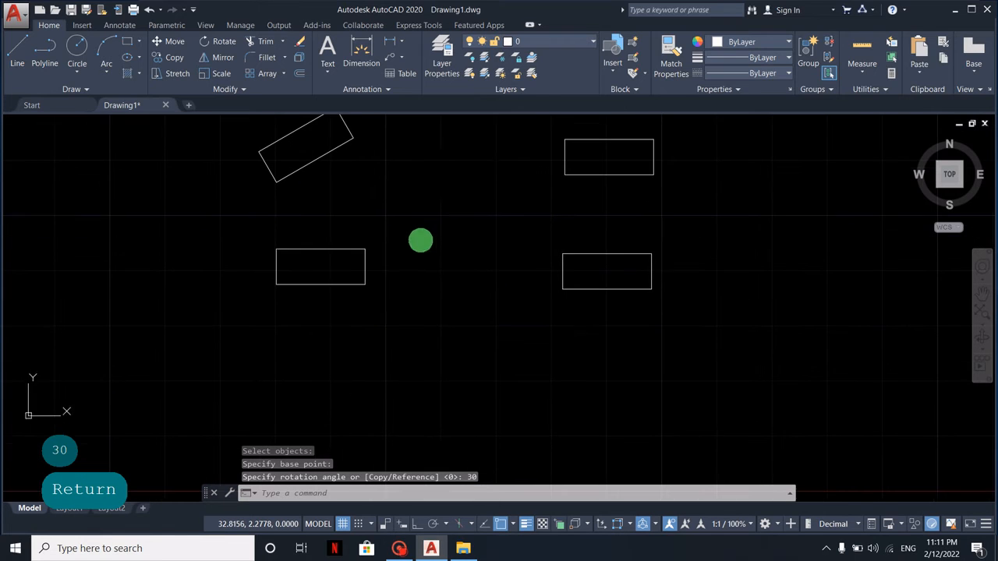
{"action": "key", "text": "space"}
{"action": "left_click", "coordinate": [410, 296]}
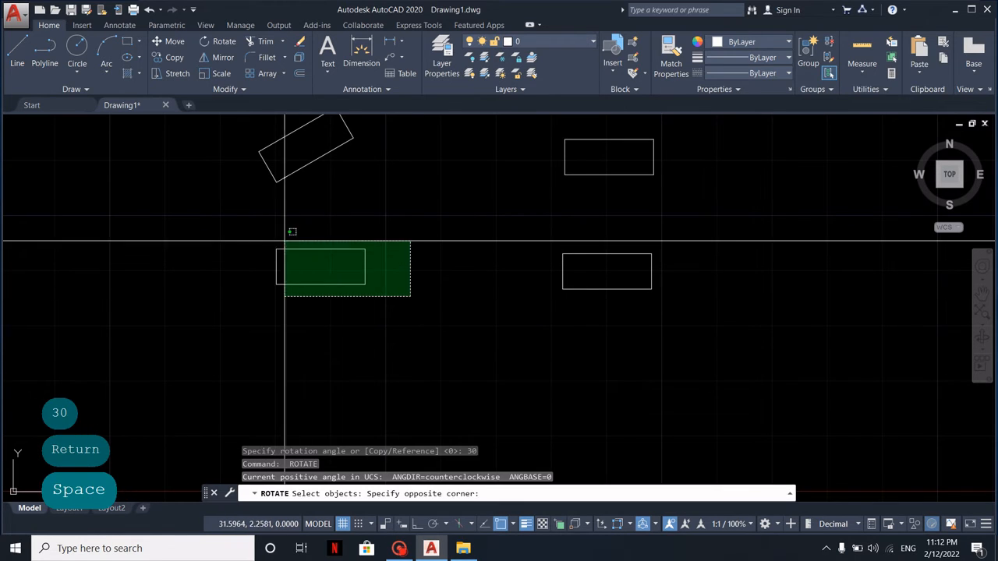
{"action": "left_click", "coordinate": [274, 236]}
{"action": "key", "text": "space"}
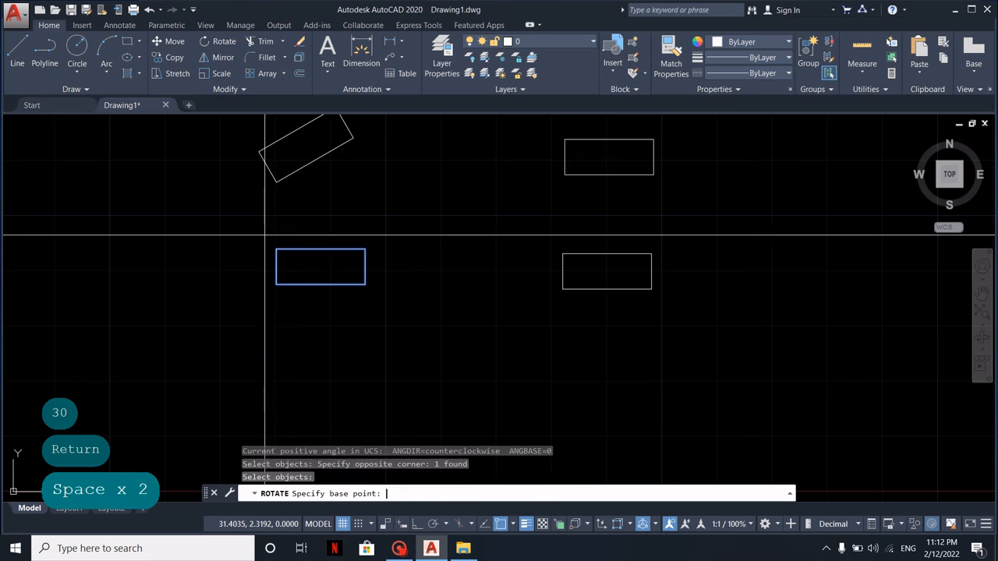
{"action": "left_click", "coordinate": [277, 284]}
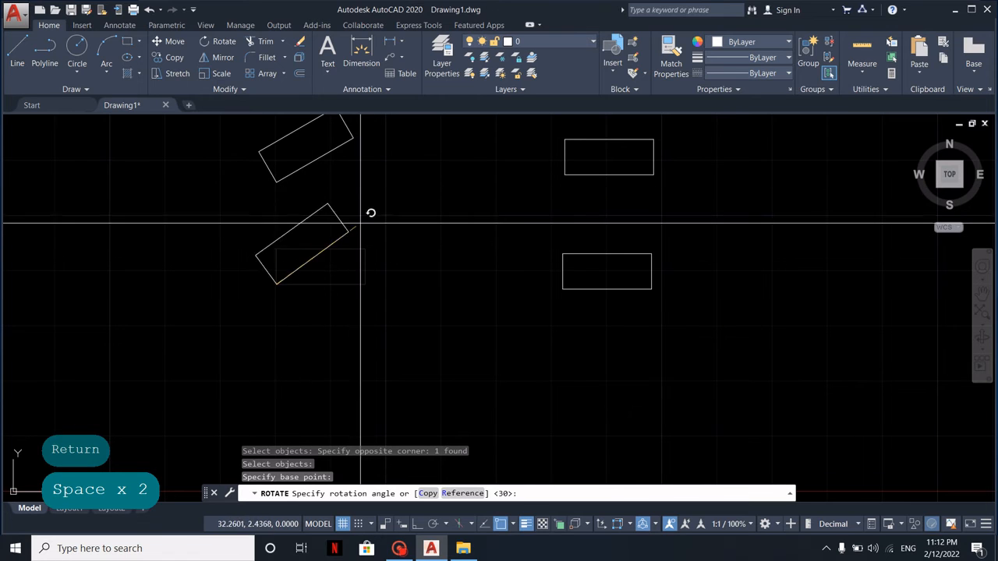
{"action": "left_click", "coordinate": [207, 185]}
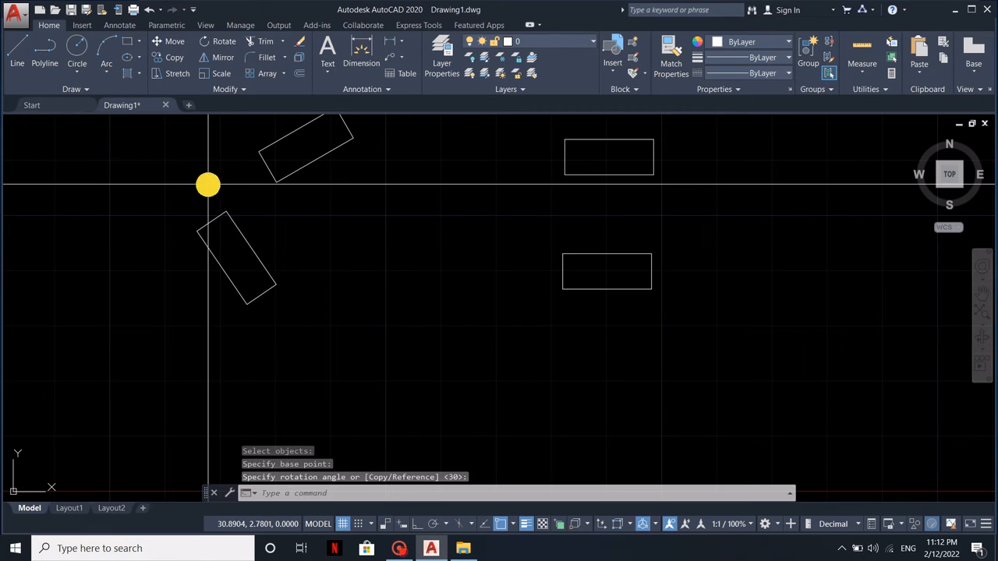
Rotate a copy of the upper-right rectangle 45° about its lower-left corner, using the Copy option
{"action": "middle_click_drag", "start_coordinate": [373, 188], "coordinate": [272, 262]}
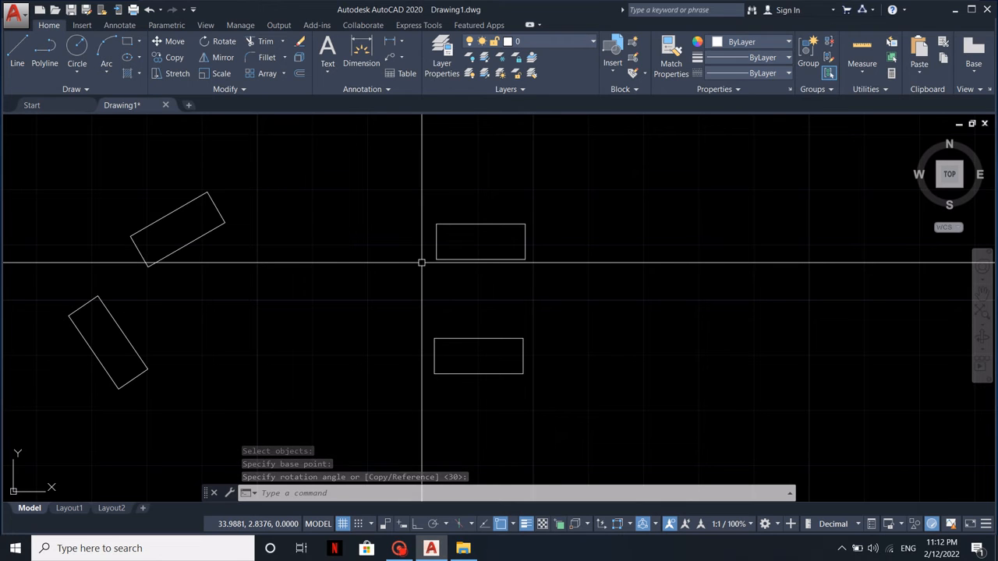
{"action": "key", "text": "space"}
{"action": "left_click", "coordinate": [530, 267]}
{"action": "left_click", "coordinate": [408, 194]}
{"action": "key", "text": "space"}
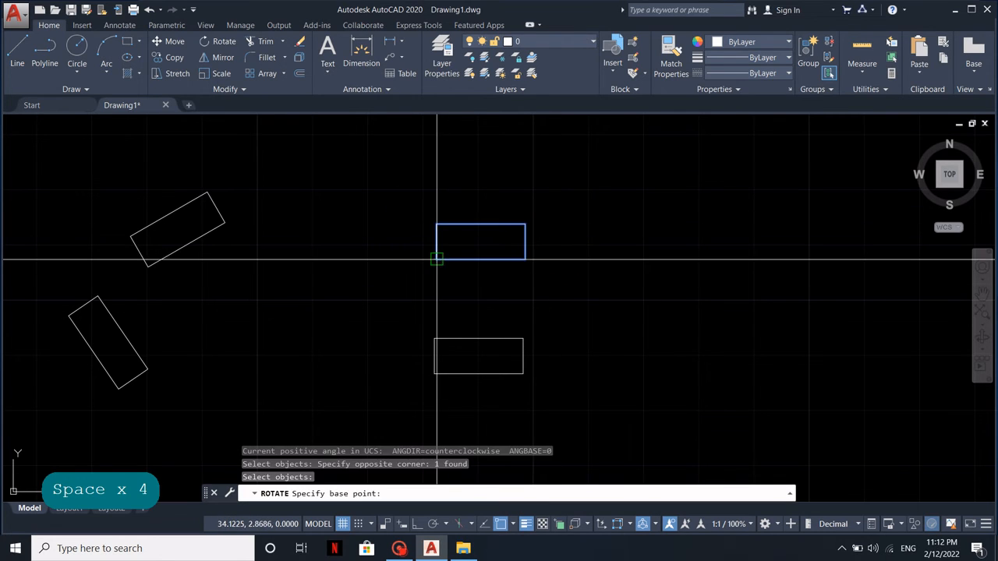
{"action": "left_click", "coordinate": [437, 258]}
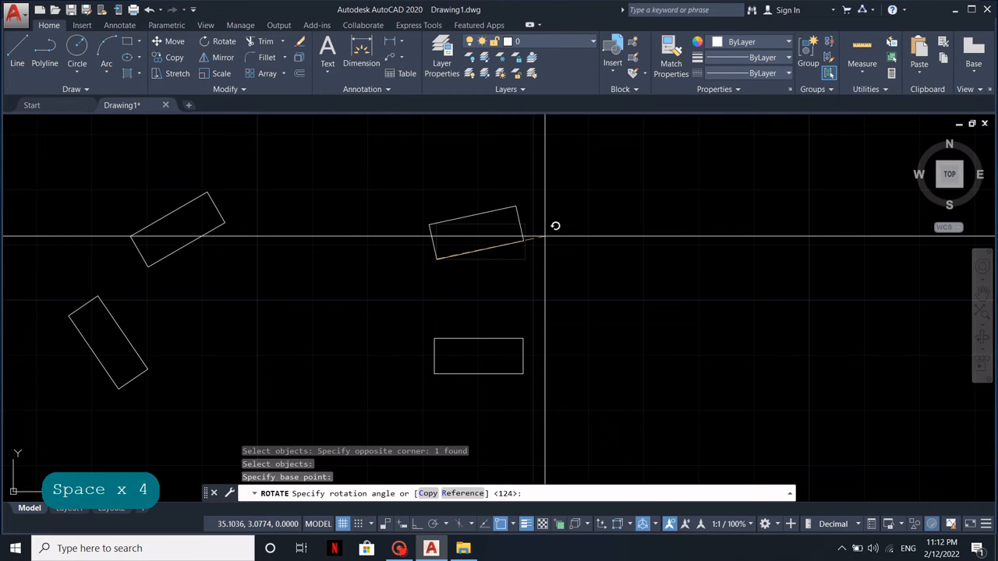
{"action": "type", "text": "c"}
{"action": "key", "text": "Return"}
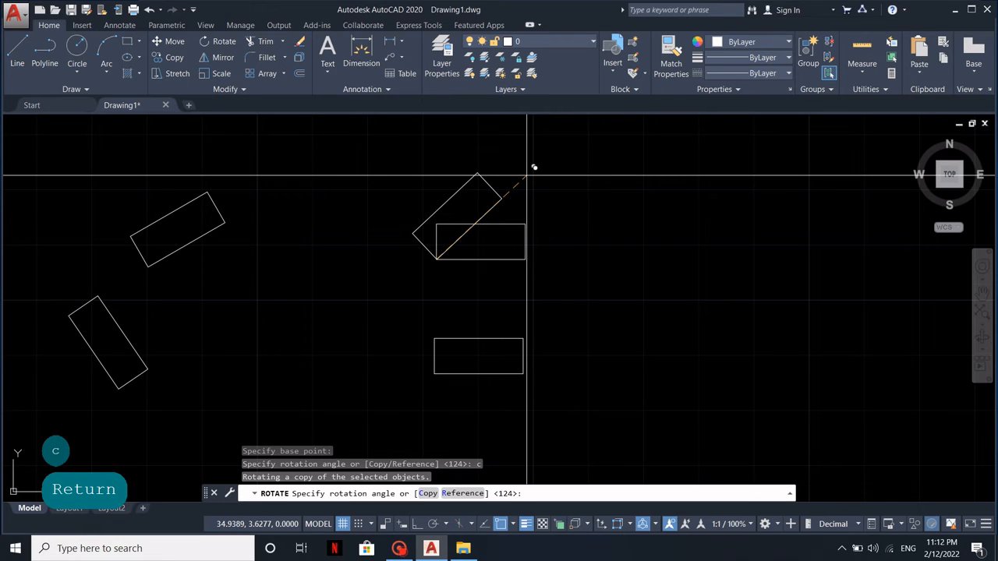
{"action": "key", "text": "Return"}
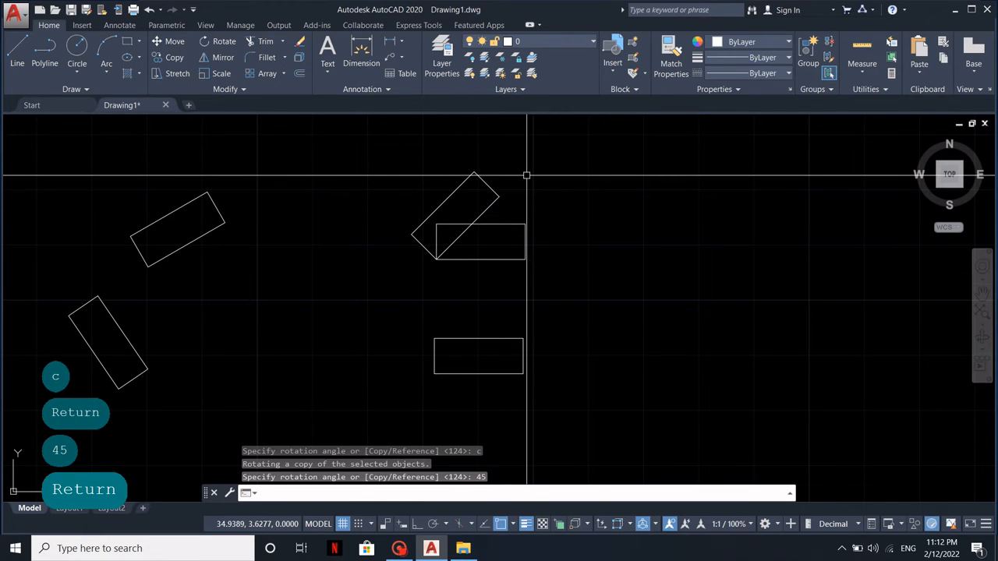
Rotate the lower-right rectangle about its lower-left corner by Reference, from a line rising to the right to a direction down and right
{"action": "middle_click_drag", "start_coordinate": [527, 338], "coordinate": [525, 304]}
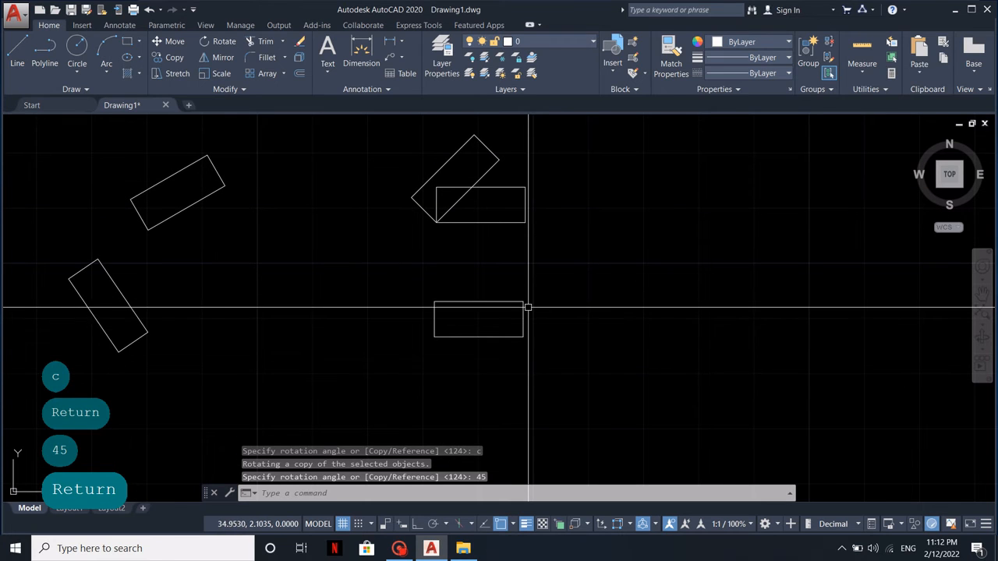
{"action": "key", "text": "space"}
{"action": "left_click", "coordinate": [535, 350]}
{"action": "left_click", "coordinate": [423, 307]}
{"action": "key", "text": "space"}
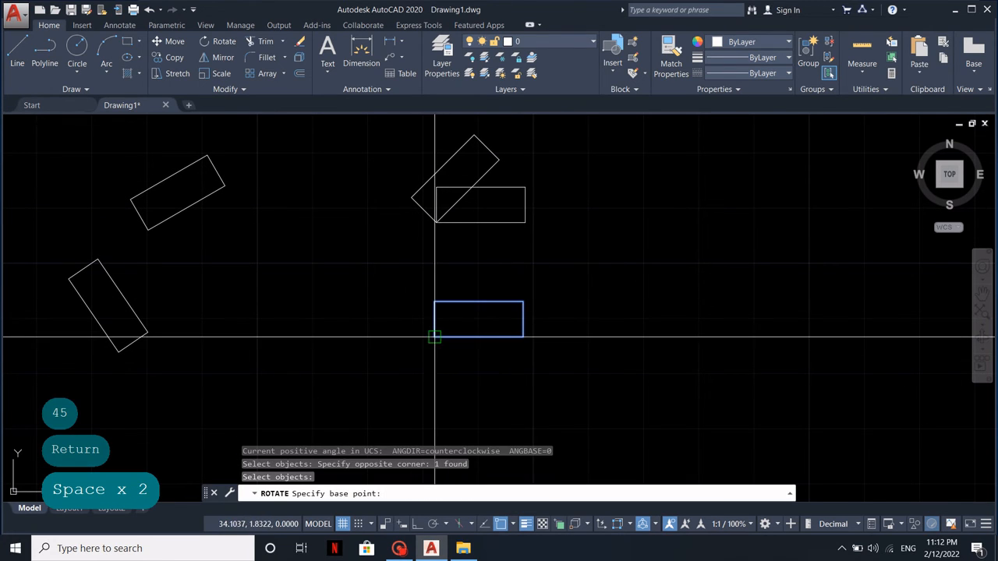
{"action": "left_click", "coordinate": [434, 337]}
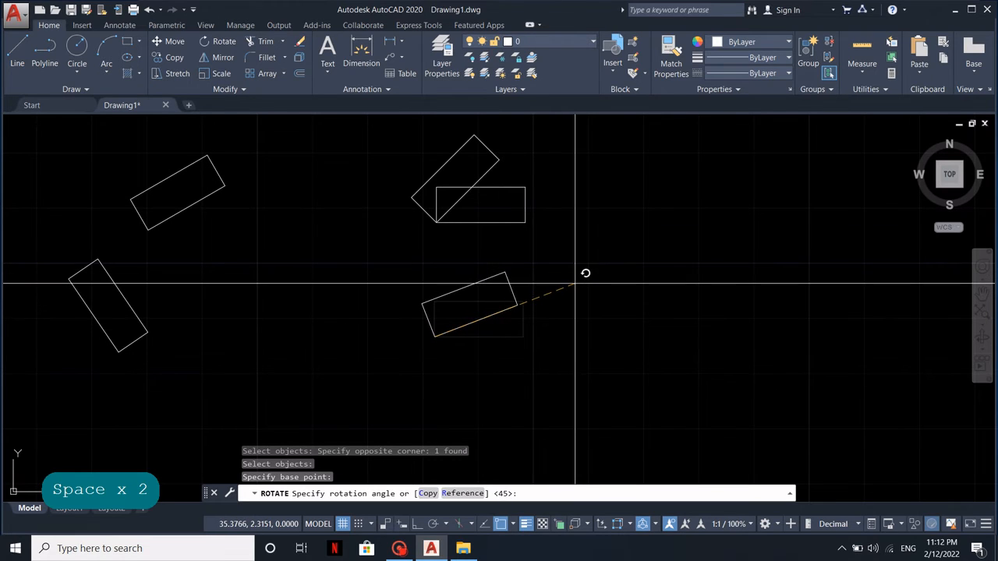
{"action": "type", "text": "r"}
{"action": "key", "text": "Return"}
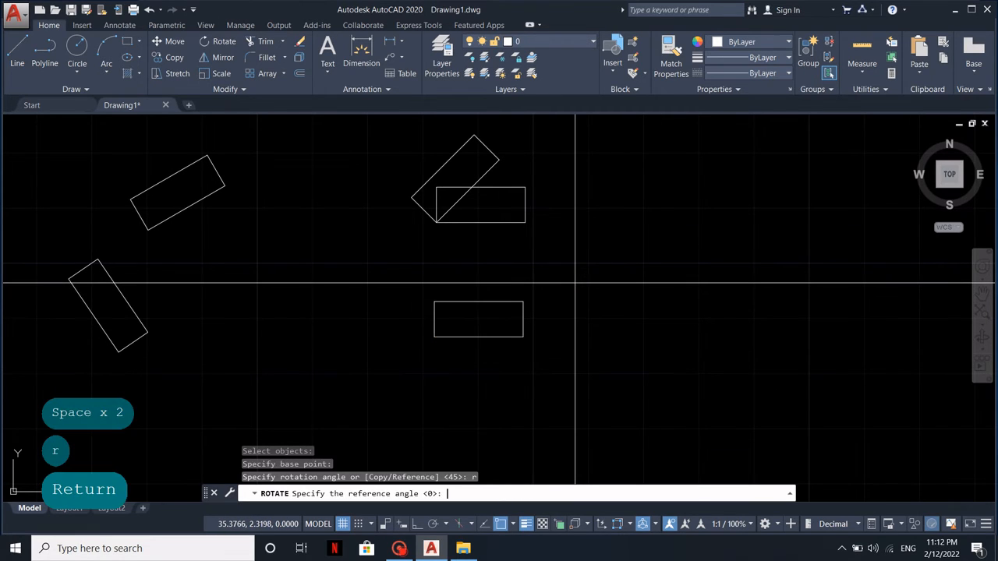
{"action": "left_click", "coordinate": [434, 337]}
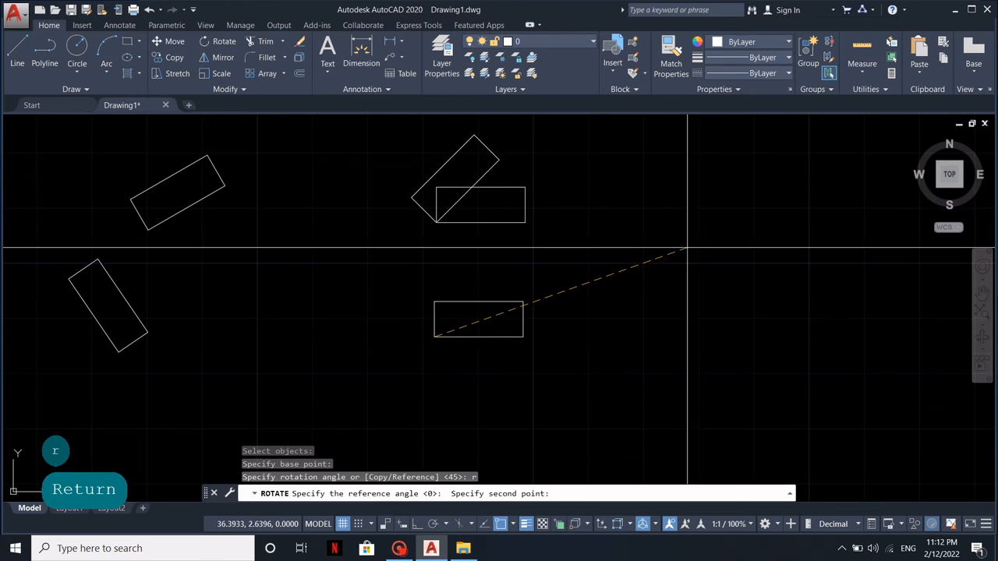
{"action": "left_click", "coordinate": [719, 247]}
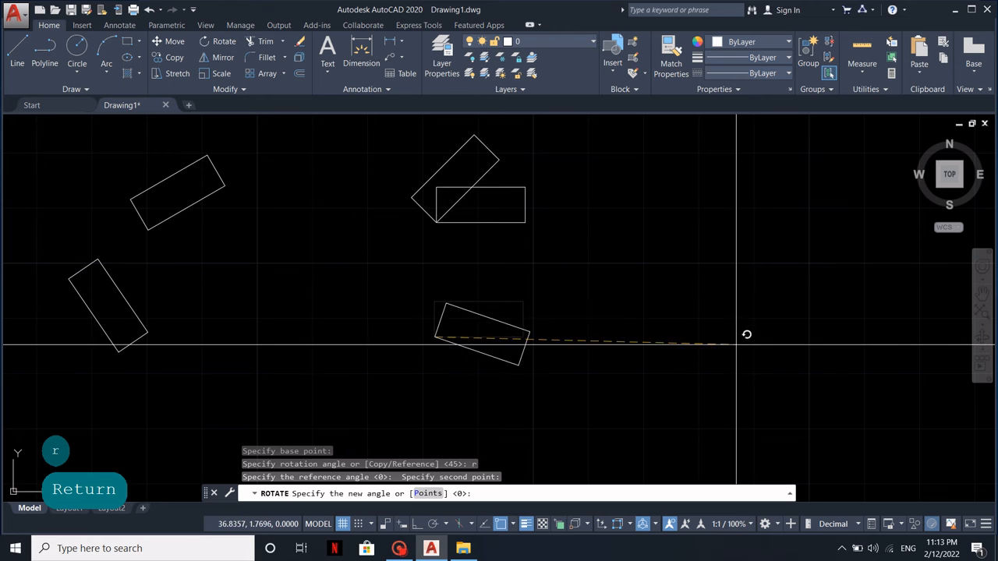
{"action": "left_click", "coordinate": [705, 443]}
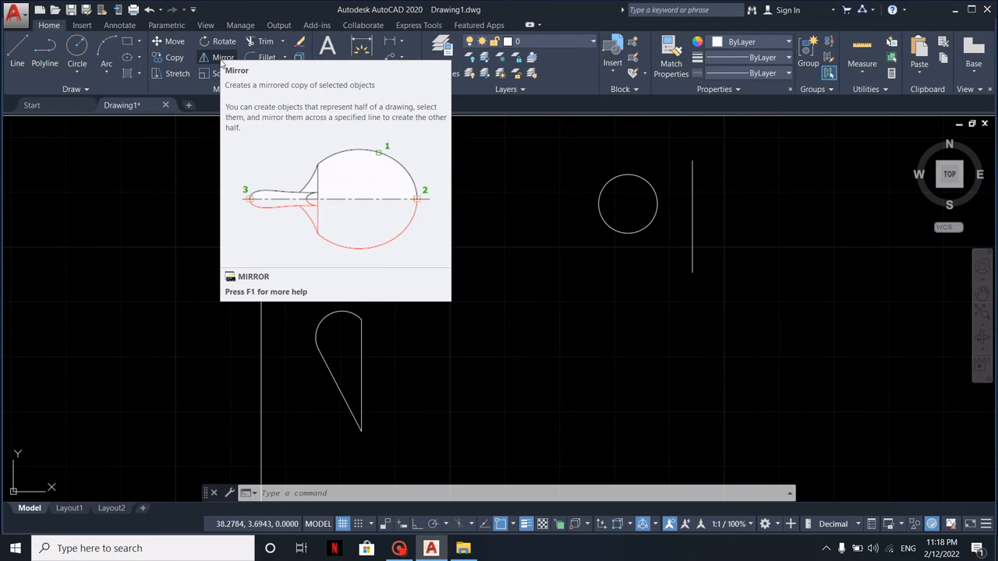
Mirror the upper-left circle across the vertical line beside it, keeping the source circle
{"action": "left_click", "coordinate": [220, 60]}
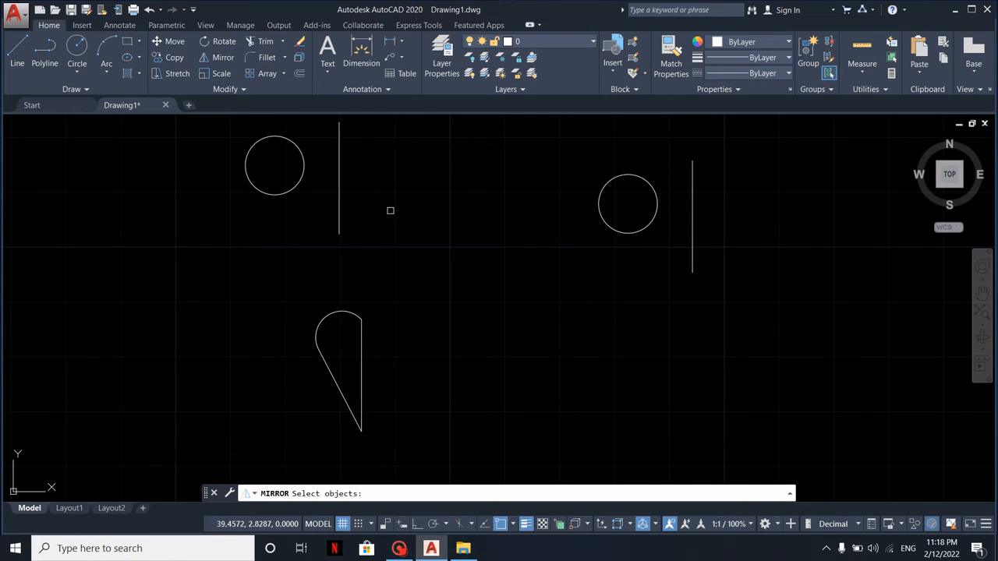
{"action": "left_click", "coordinate": [301, 219]}
{"action": "left_click", "coordinate": [219, 145]}
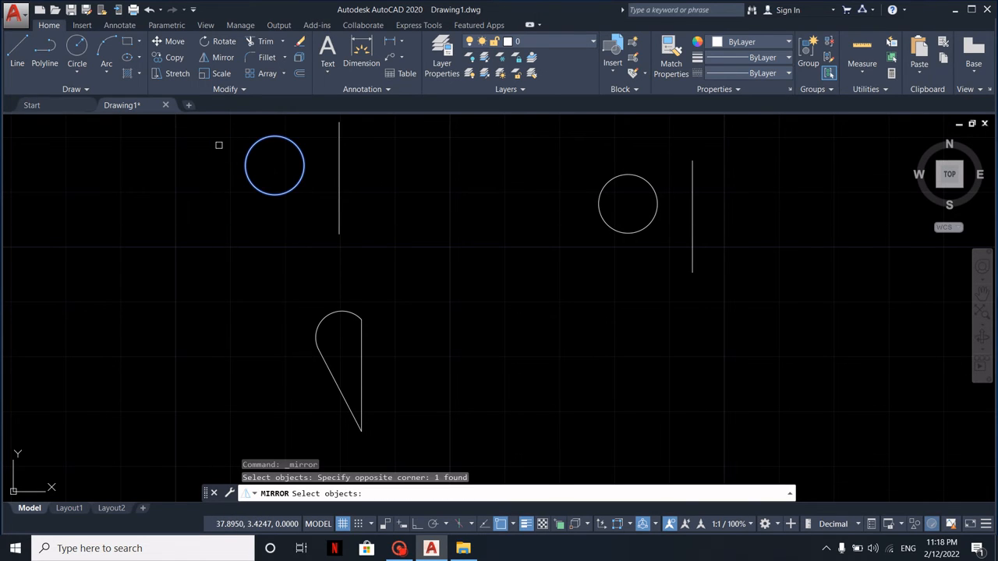
{"action": "key", "text": "Return"}
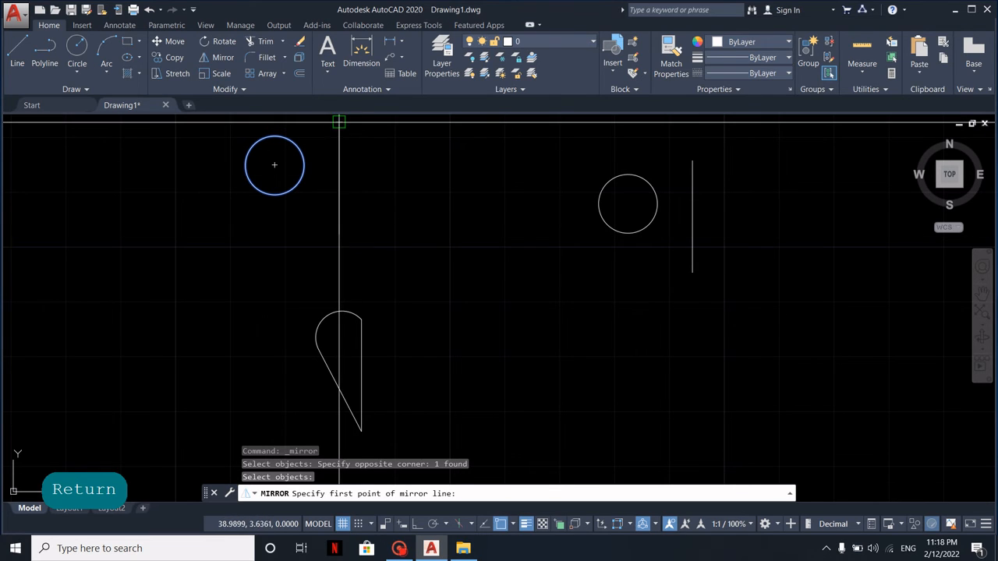
{"action": "left_click", "coordinate": [339, 121]}
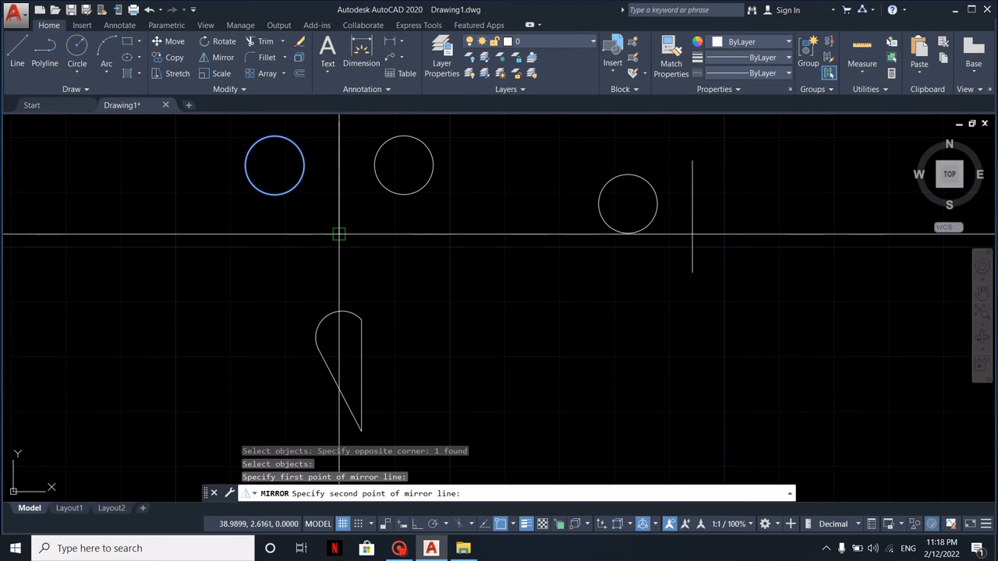
{"action": "left_click", "coordinate": [339, 234]}
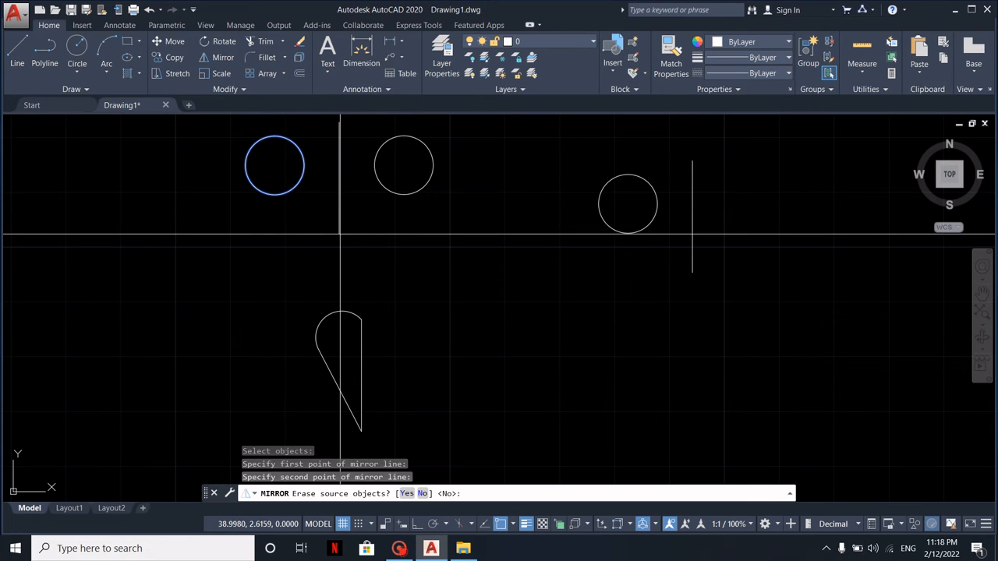
{"action": "key", "text": "Return"}
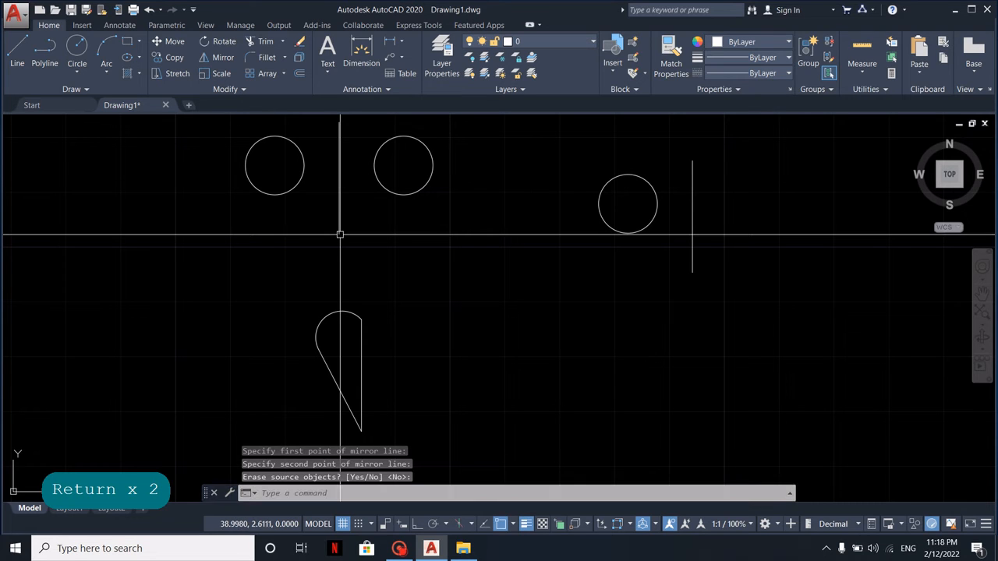
Mirror the right-hand circle across the vertical line beside it, erasing the source circle
{"action": "key", "text": "Return"}
{"action": "left_click", "coordinate": [639, 260]}
{"action": "left_click", "coordinate": [597, 196]}
{"action": "key", "text": "Return"}
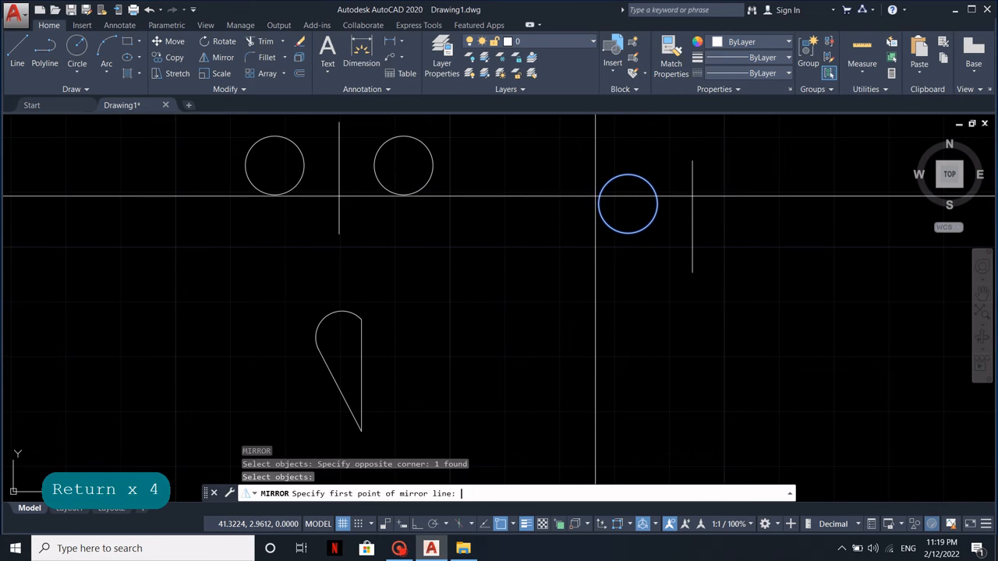
{"action": "left_click", "coordinate": [693, 160]}
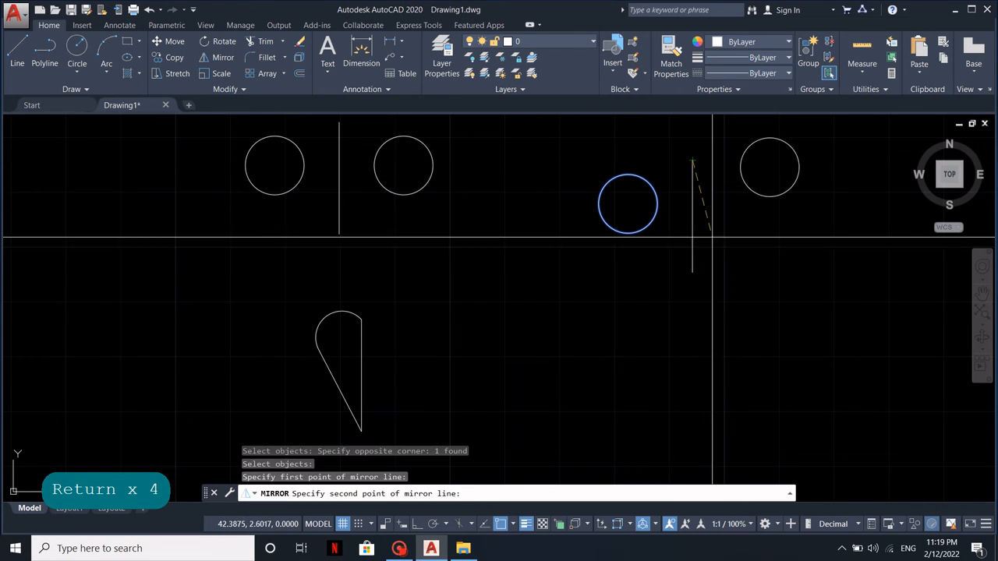
{"action": "left_click", "coordinate": [691, 270]}
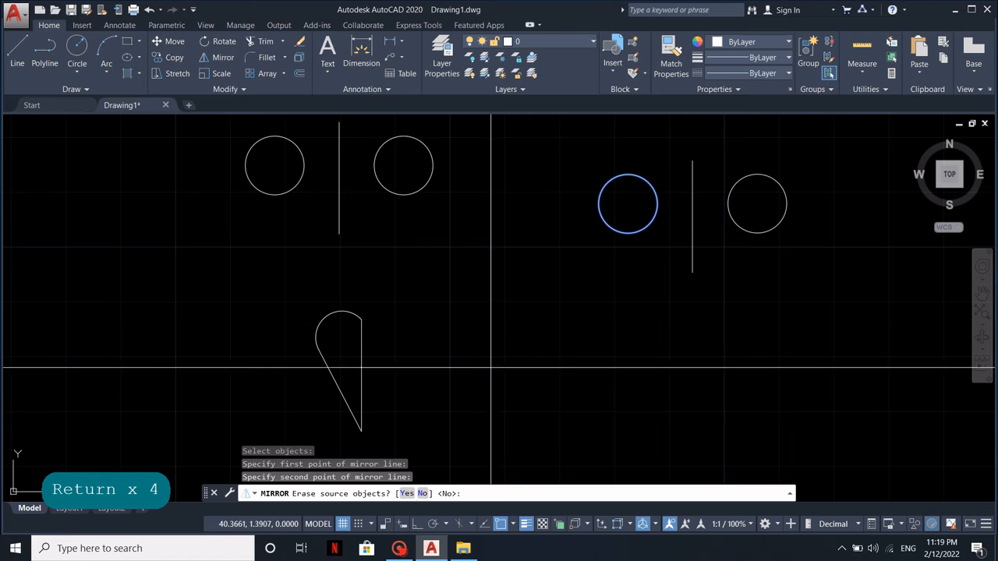
{"action": "type", "text": "y"}
{"action": "key", "text": "Return"}
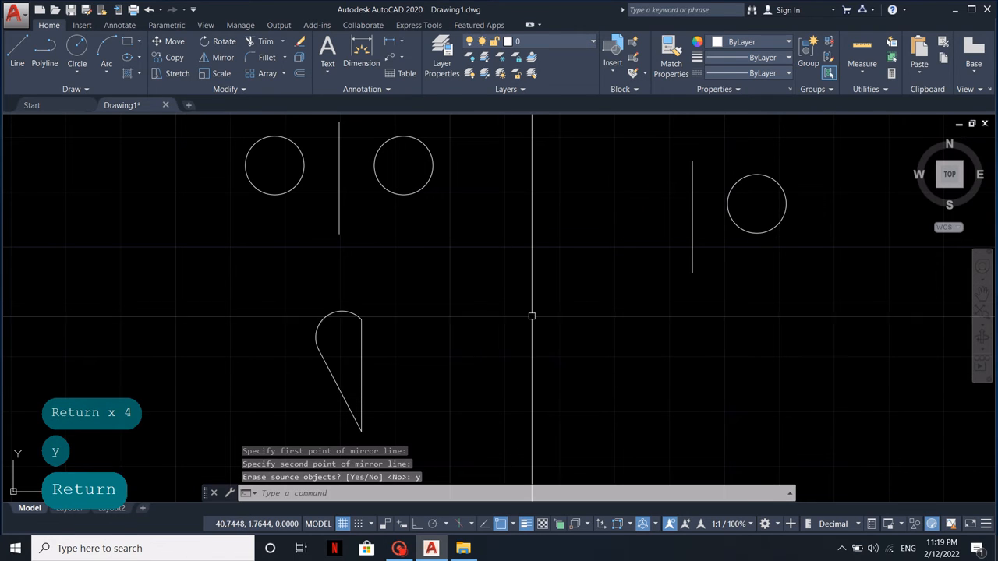
Mirror the half-heart outline across its straight vertical edge to complete the heart, keeping the source outline
{"action": "middle_click_drag", "start_coordinate": [530, 305], "coordinate": [530, 293]}
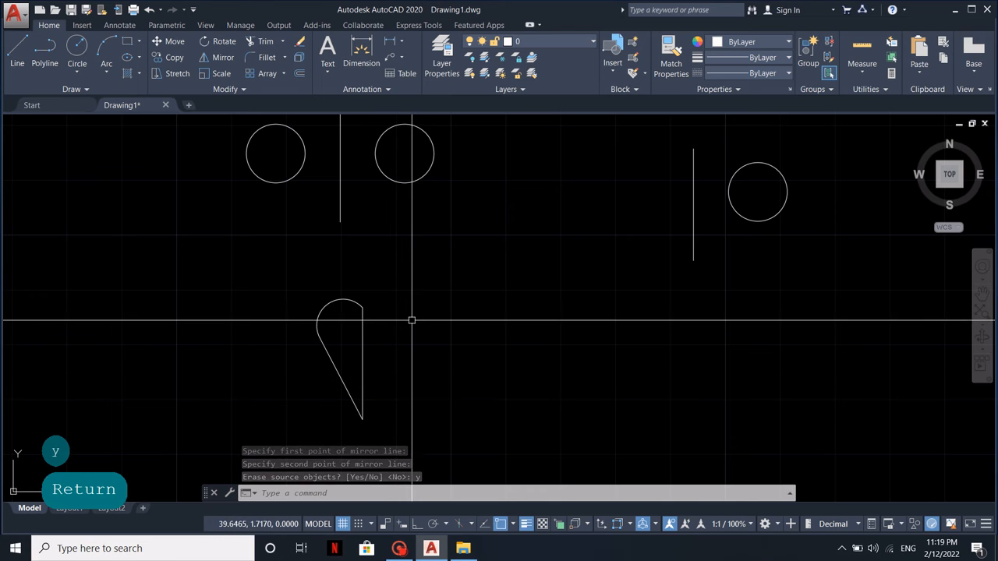
{"action": "scroll", "coordinate": [363, 298], "scroll_direction": "down", "scroll_amount": 2}
{"action": "scroll", "coordinate": [355, 334], "scroll_direction": "up", "scroll_amount": 2}
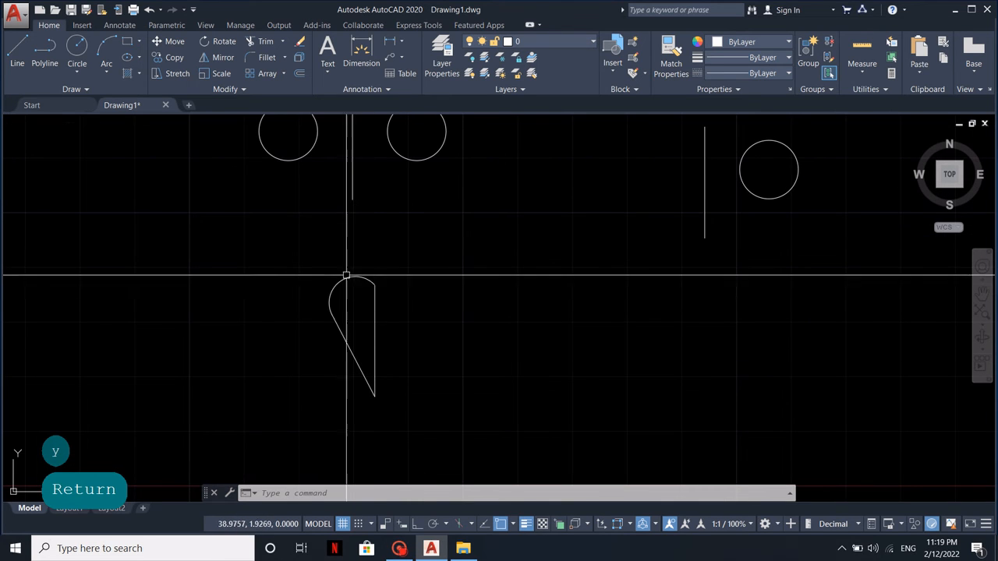
{"action": "middle_click_drag", "start_coordinate": [383, 385], "coordinate": [377, 399]}
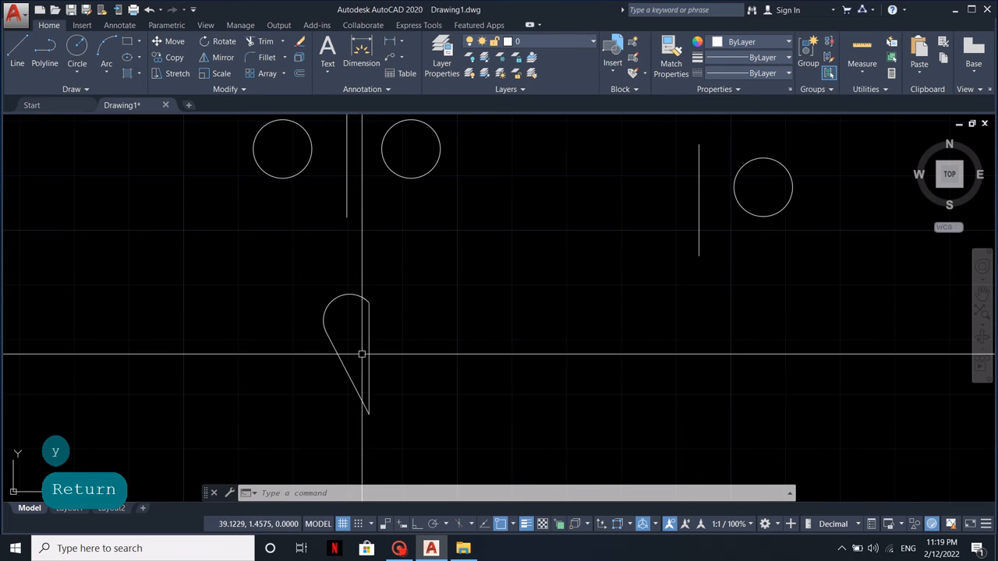
{"action": "left_click", "coordinate": [230, 59]}
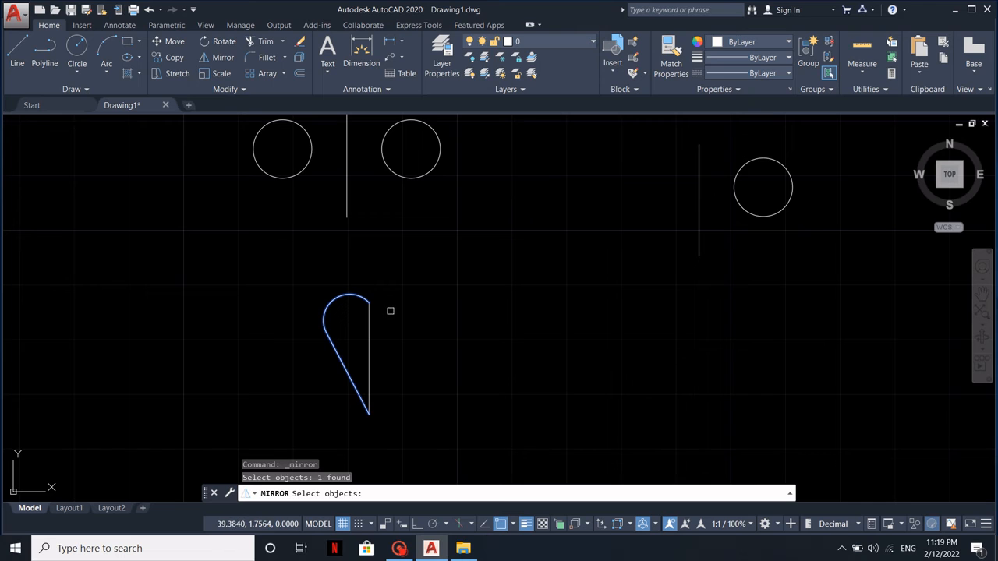
{"action": "key", "text": "Return"}
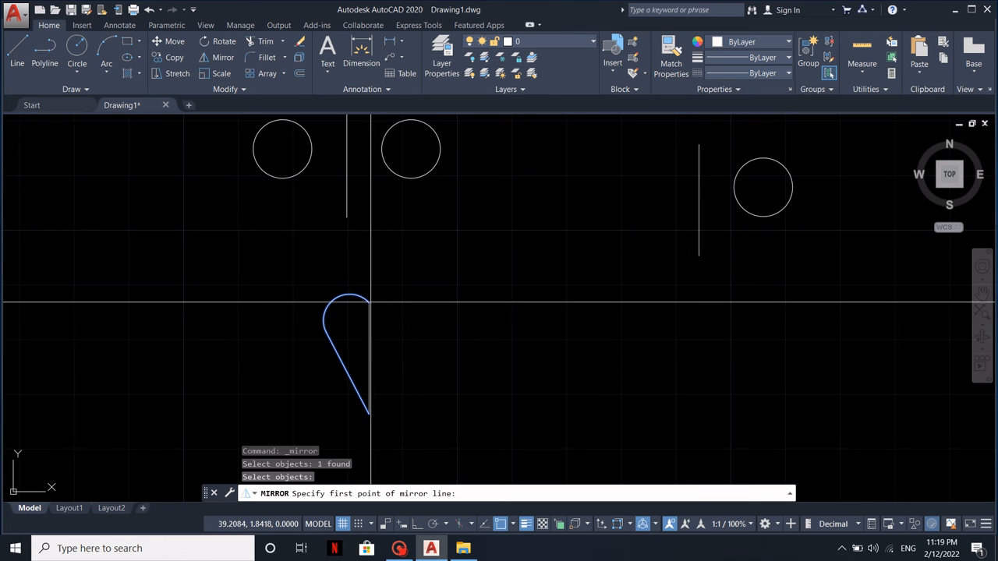
{"action": "left_click", "coordinate": [369, 302]}
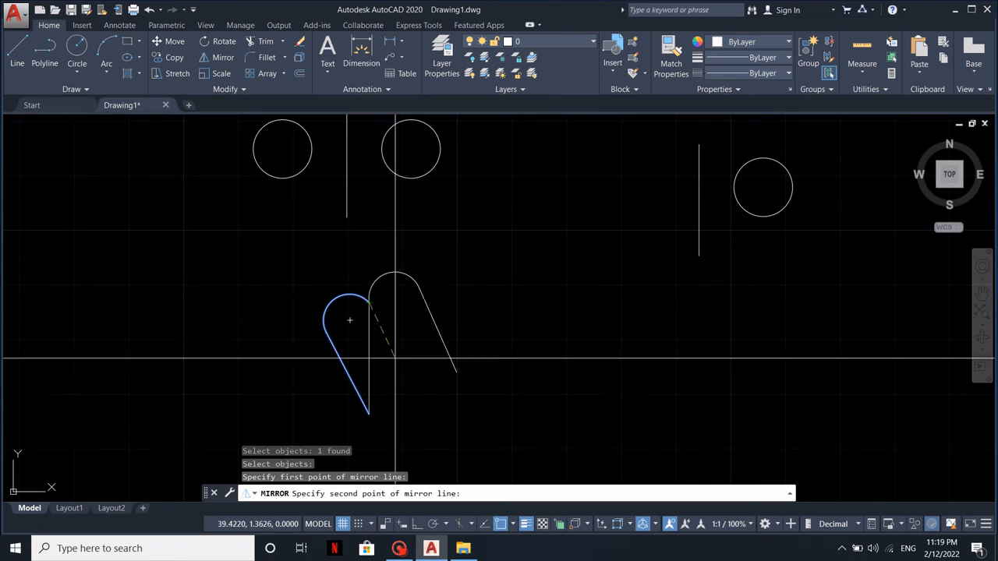
{"action": "left_click", "coordinate": [369, 413]}
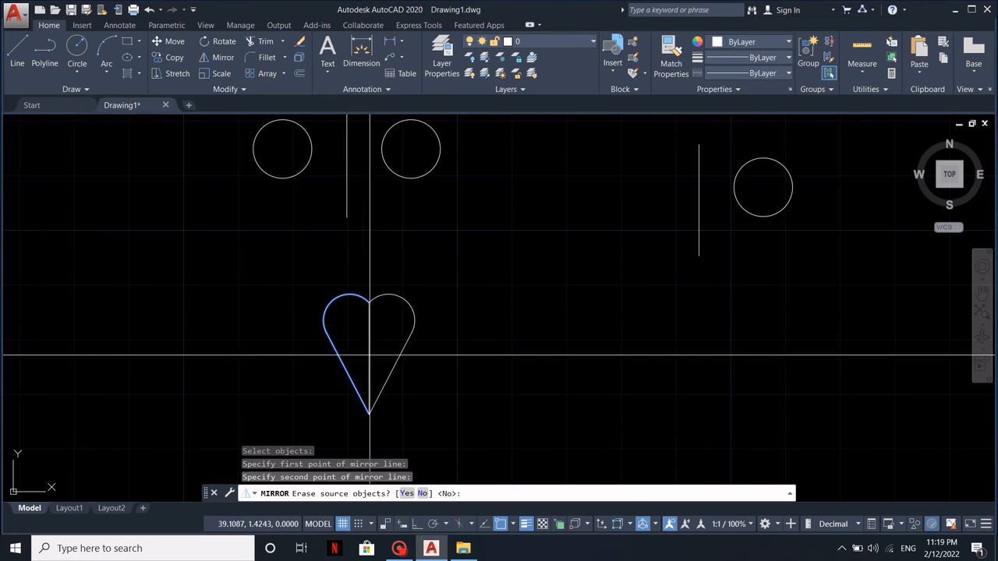
{"action": "key", "text": "Return"}
{"action": "key", "text": "Return"}
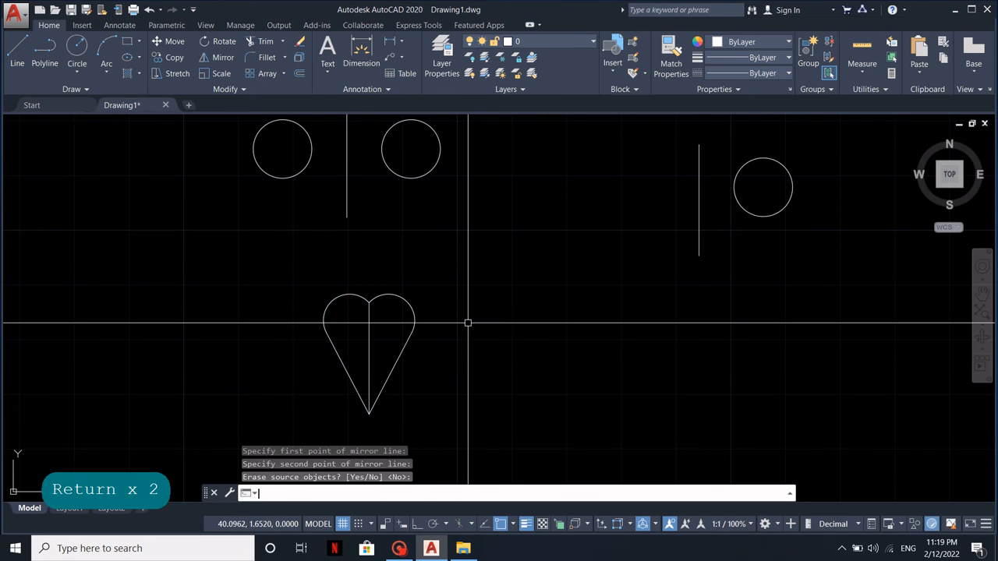
Add the multiline text "abc" in the empty area to the right of the heart
{"action": "middle_click_drag", "start_coordinate": [498, 390], "coordinate": [370, 326]}
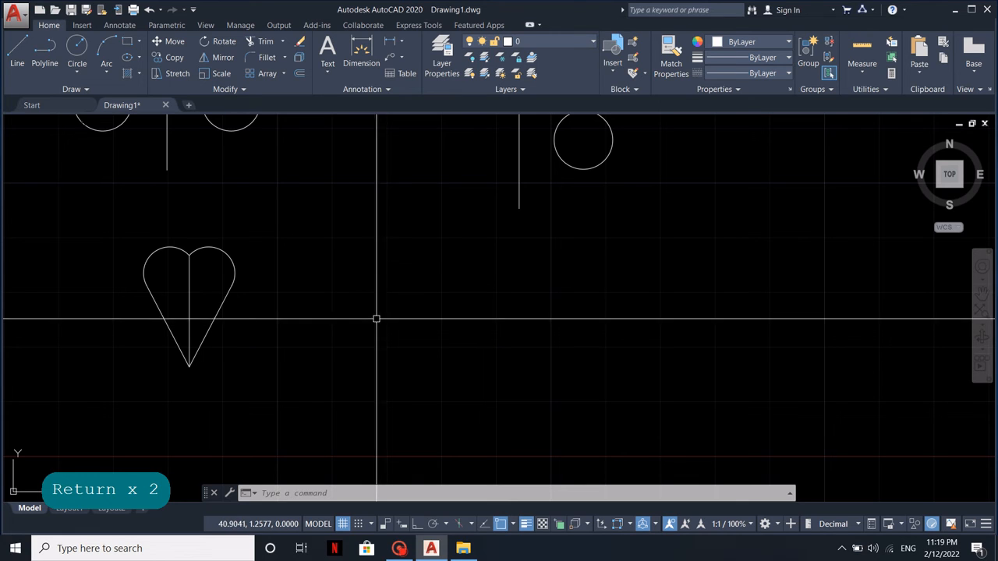
{"action": "type", "text": "t"}
{"action": "key", "text": "space"}
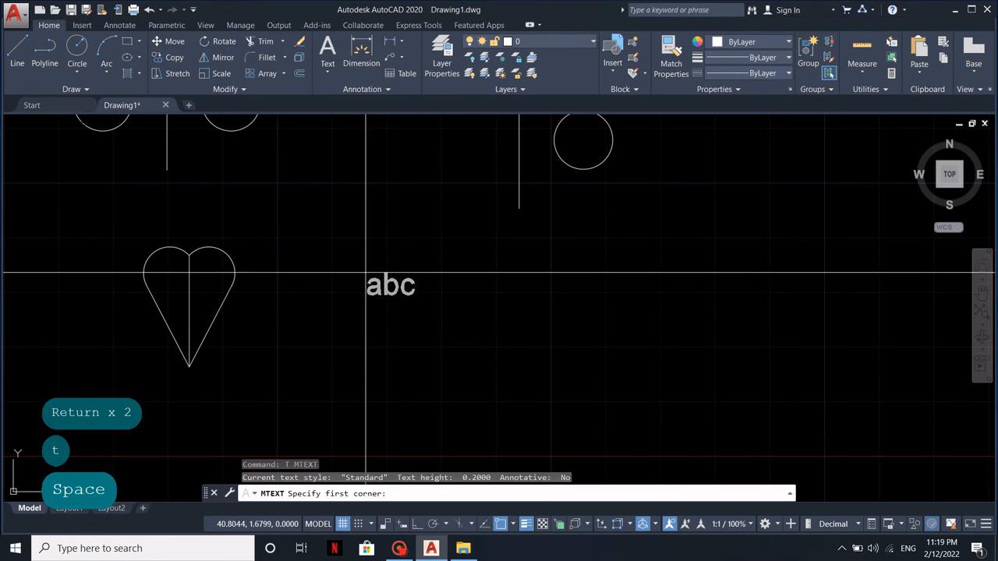
{"action": "left_click", "coordinate": [365, 273]}
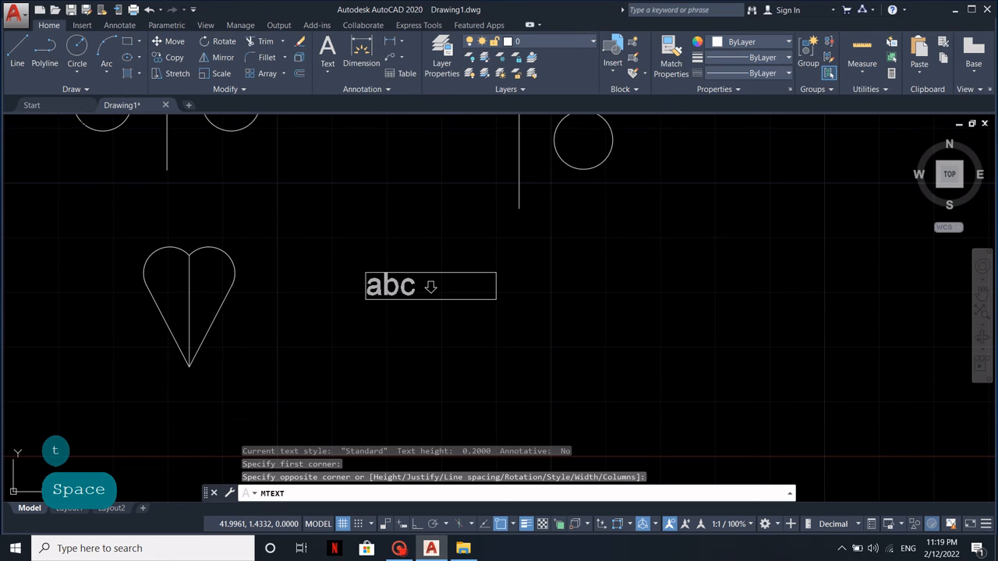
{"action": "left_click", "coordinate": [496, 298]}
{"action": "type", "text": "abc"}
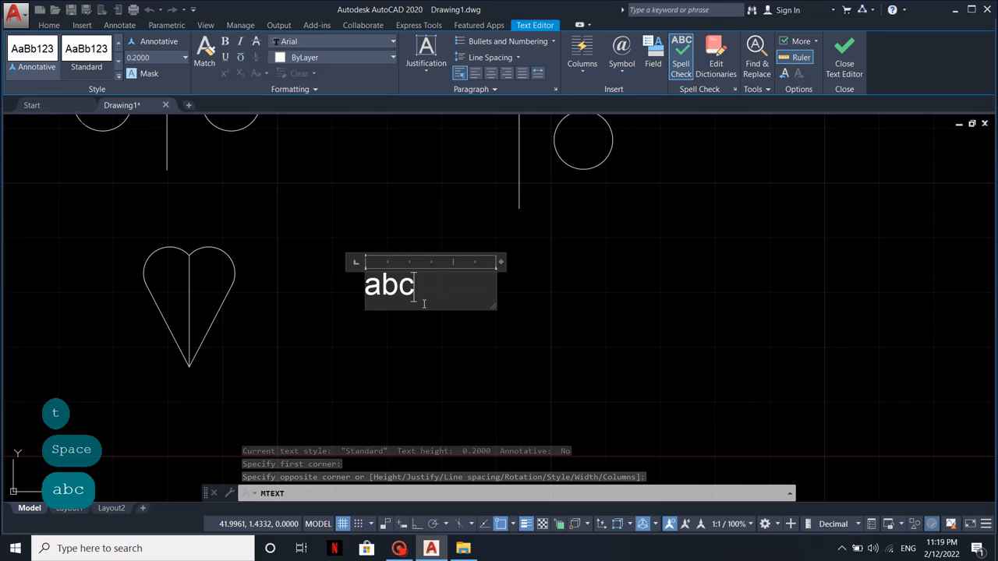
{"action": "left_click", "coordinate": [557, 287]}
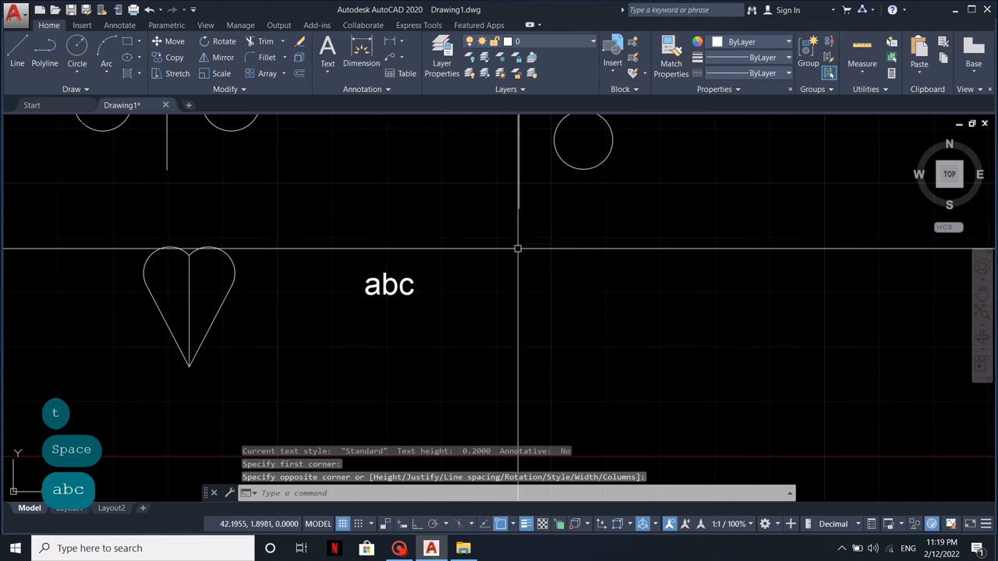
Copy the vertical line beside the single circle to just right of the "abc" text
{"action": "left_click", "coordinate": [501, 205]}
{"action": "type", "text": "co"}
{"action": "key", "text": "space"}
{"action": "left_click", "coordinate": [481, 241]}
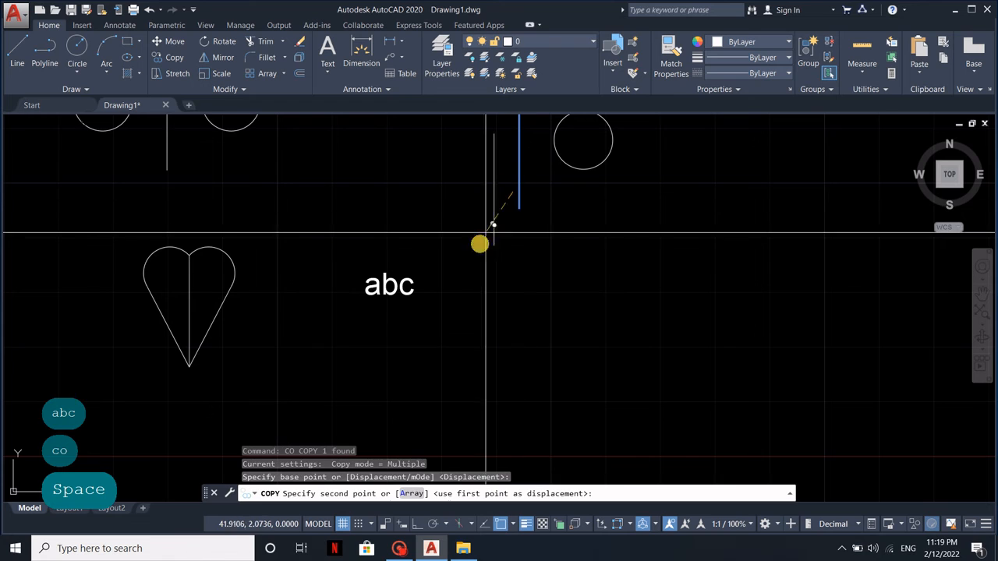
{"action": "left_click", "coordinate": [434, 333]}
{"action": "key", "text": "Escape"}
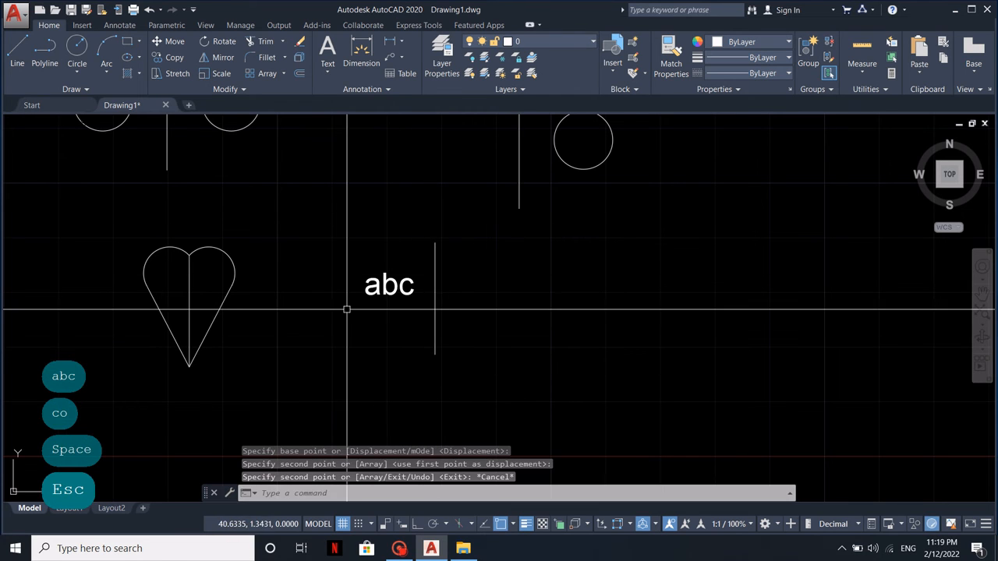
Mirror the "abc" text across the vertical line beside it, keeping the source text
{"action": "left_click", "coordinate": [220, 58]}
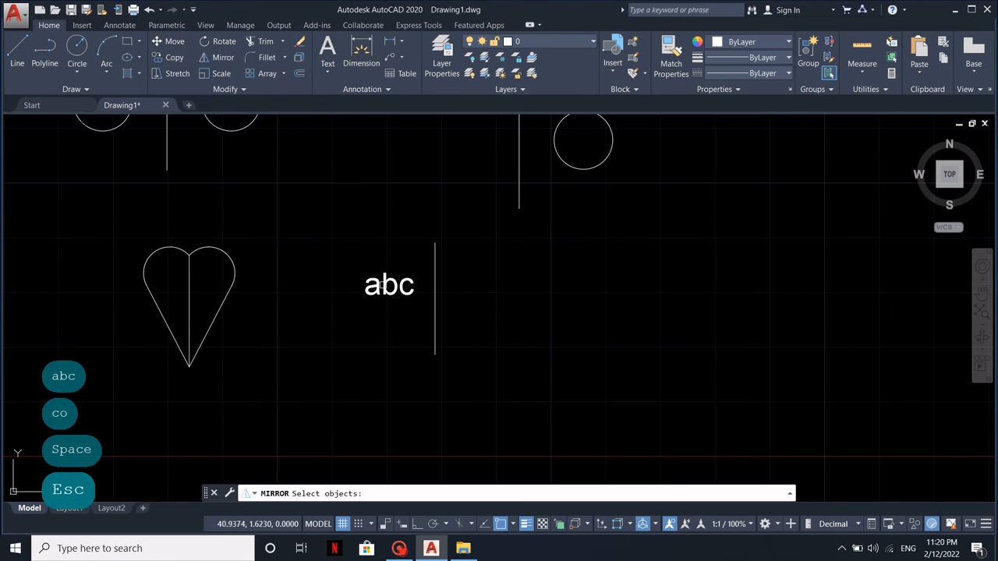
{"action": "left_click", "coordinate": [399, 319]}
{"action": "left_click", "coordinate": [360, 269]}
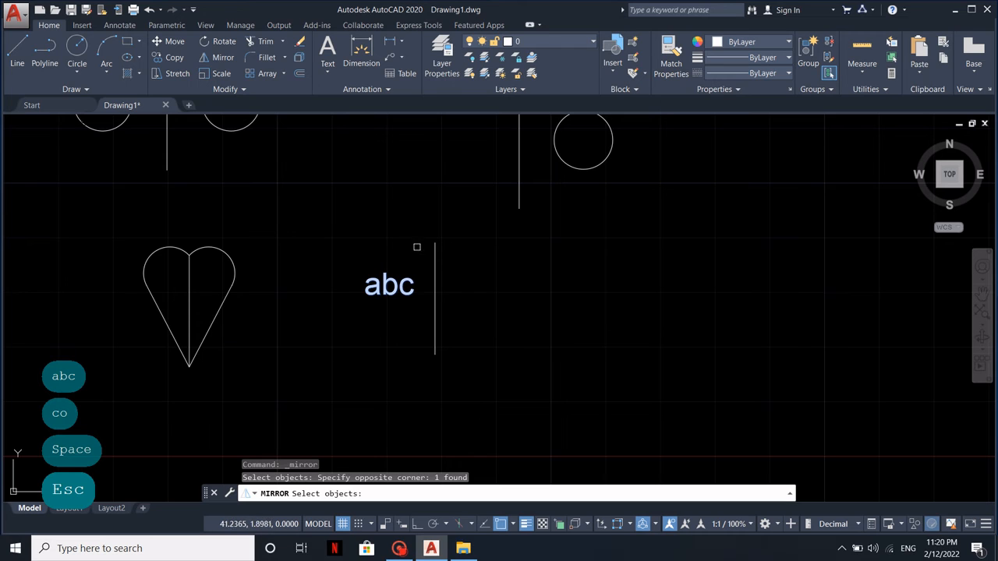
{"action": "key", "text": "Return"}
{"action": "left_click", "coordinate": [435, 242]}
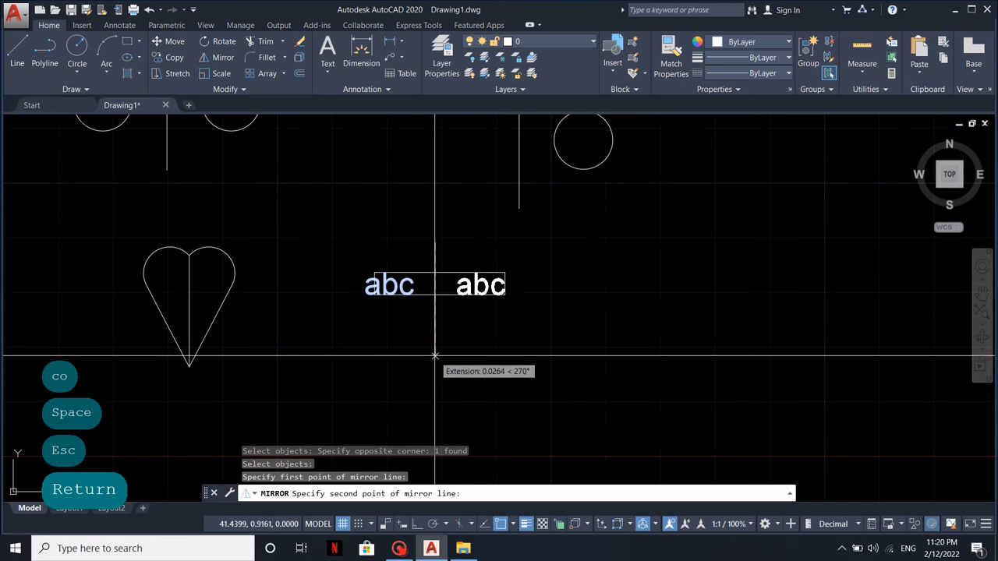
{"action": "left_click", "coordinate": [435, 355]}
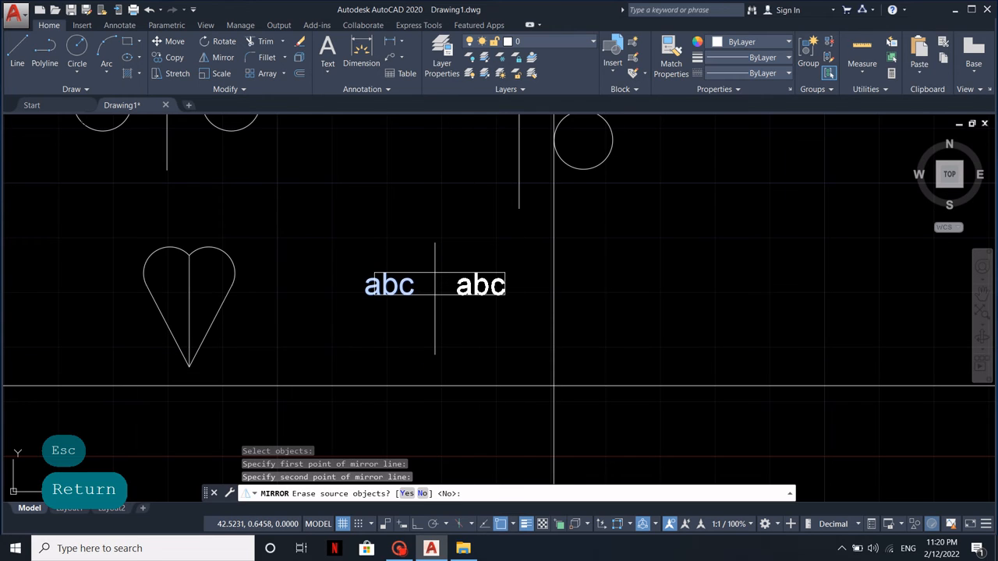
{"action": "key", "text": "Return"}
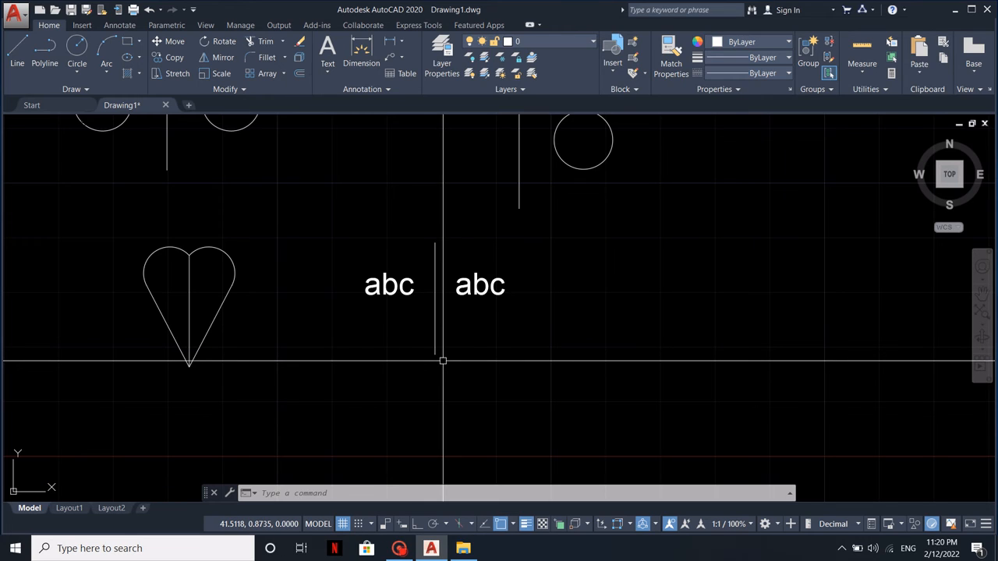
Copy the original "abc" text twice, placing the copies one below the other underneath it
{"action": "left_click", "coordinate": [396, 283]}
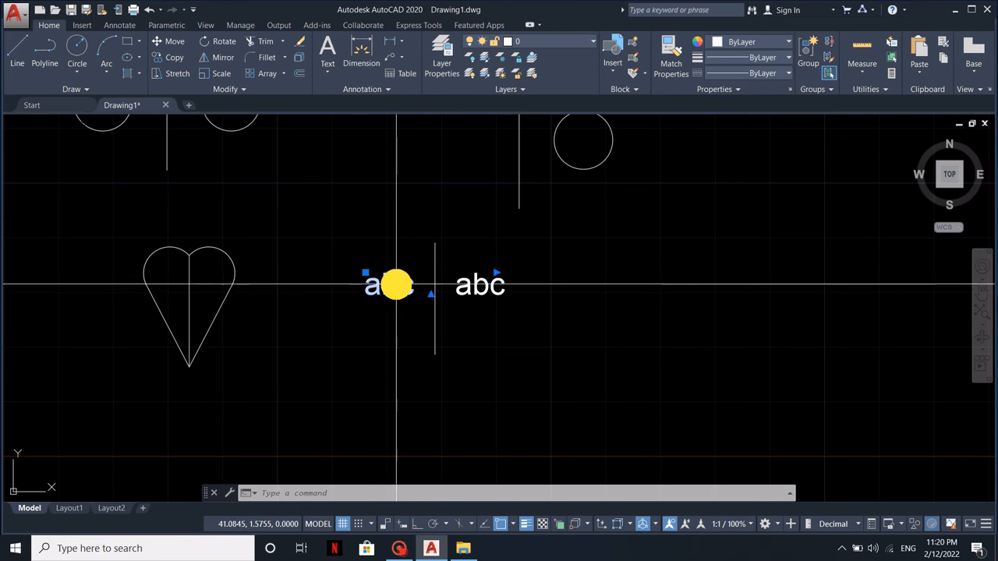
{"action": "left_click", "coordinate": [412, 274]}
{"action": "left_click", "coordinate": [411, 274]}
{"action": "type", "text": "co"}
{"action": "key", "text": "space"}
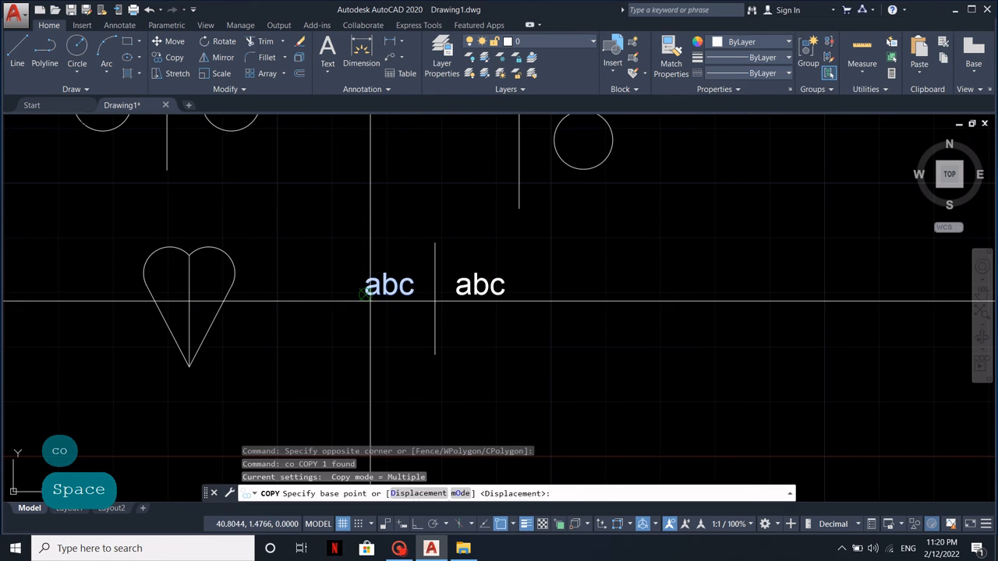
{"action": "left_click", "coordinate": [375, 296]}
{"action": "left_click", "coordinate": [371, 340]}
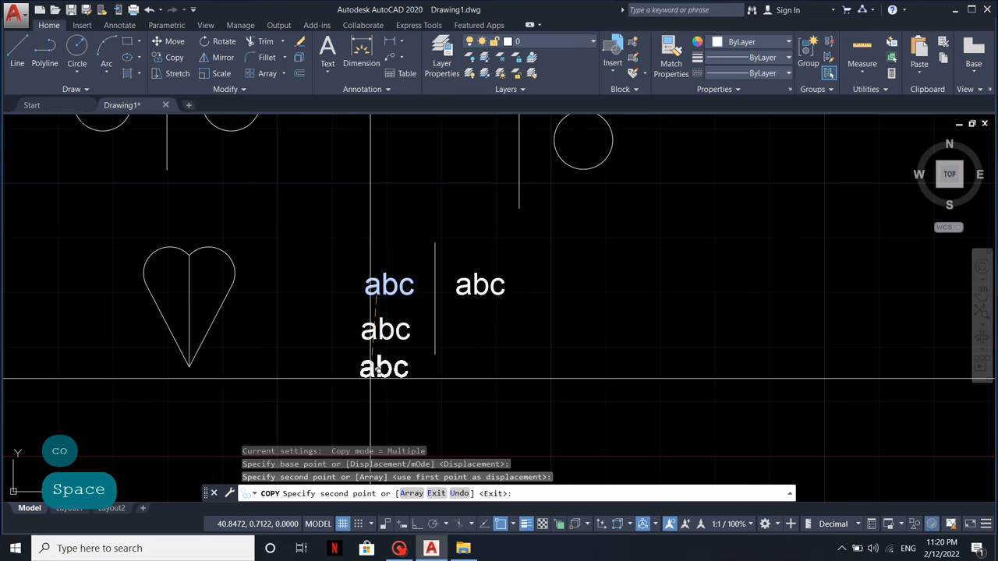
{"action": "left_click", "coordinate": [369, 378]}
{"action": "key", "text": "Escape"}
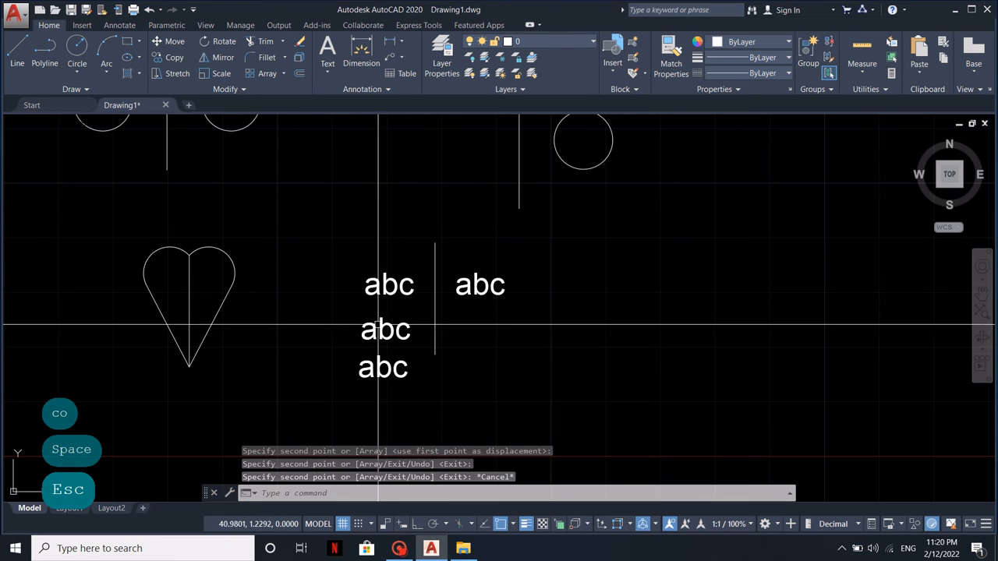
{"action": "left_click", "coordinate": [219, 57]}
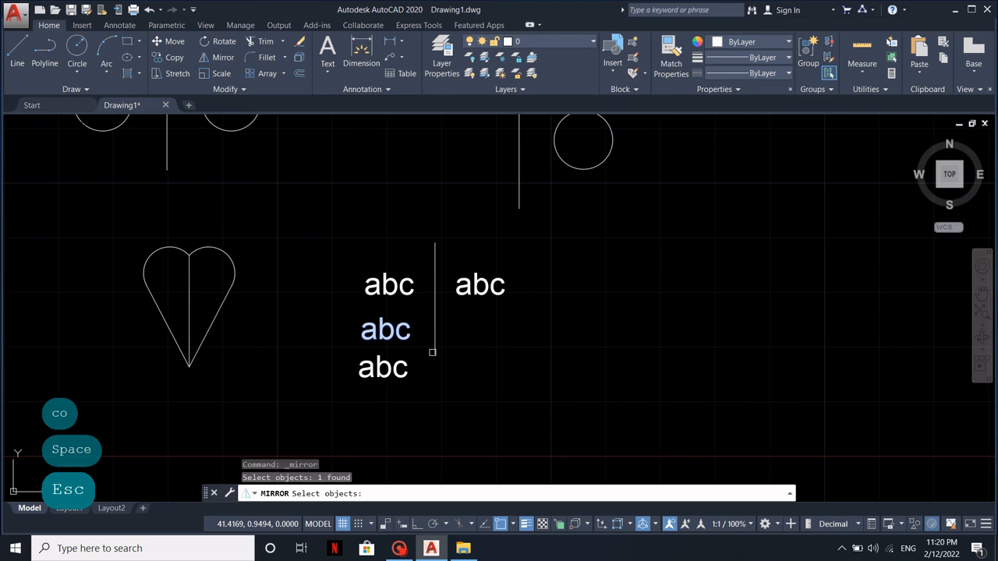
{"action": "key", "text": "Escape"}
{"action": "key", "text": "Escape"}
{"action": "key", "text": "Escape"}
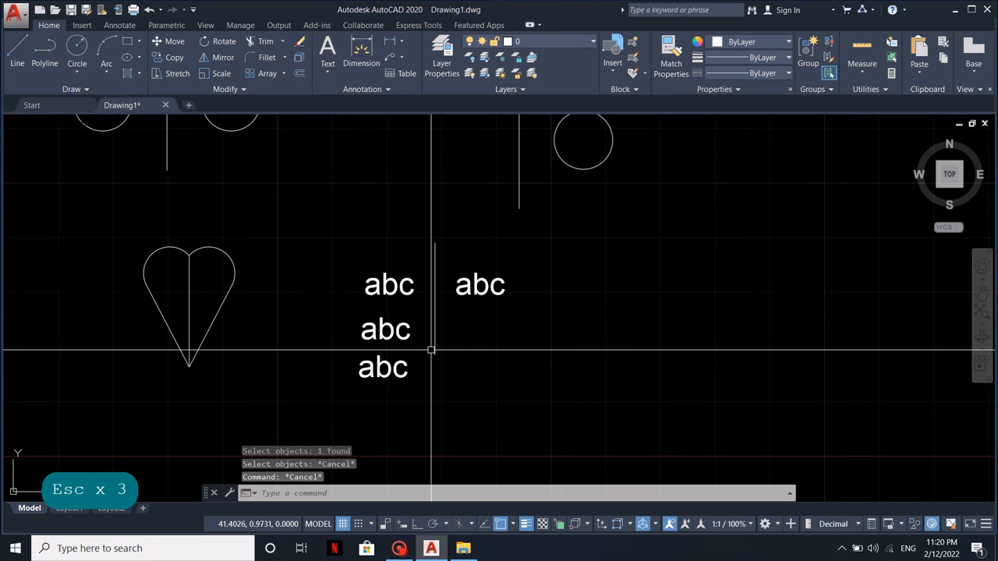
Set the MIRRTEXT system variable to 1
{"action": "type", "text": "mirrtex"}
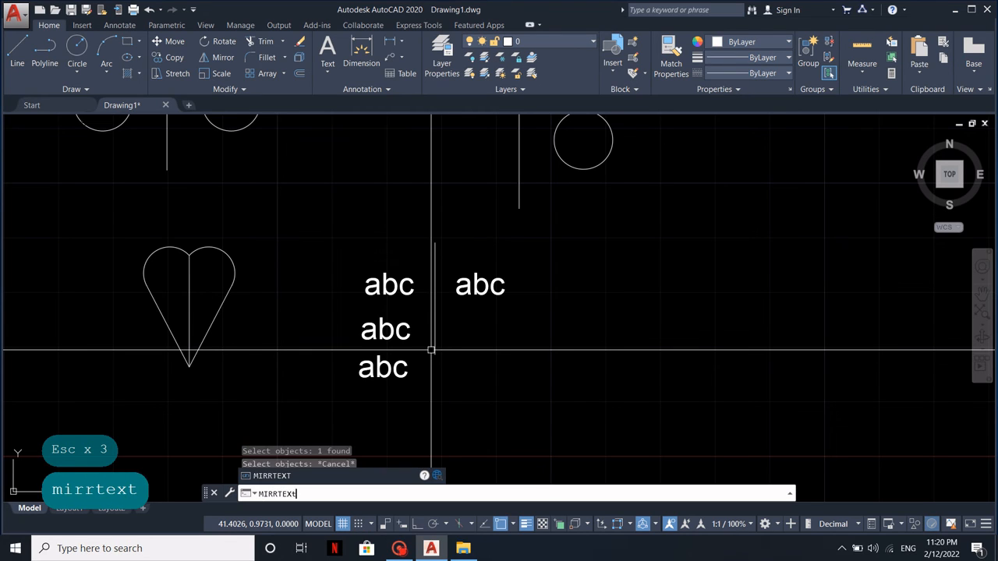
{"action": "key", "text": "Return"}
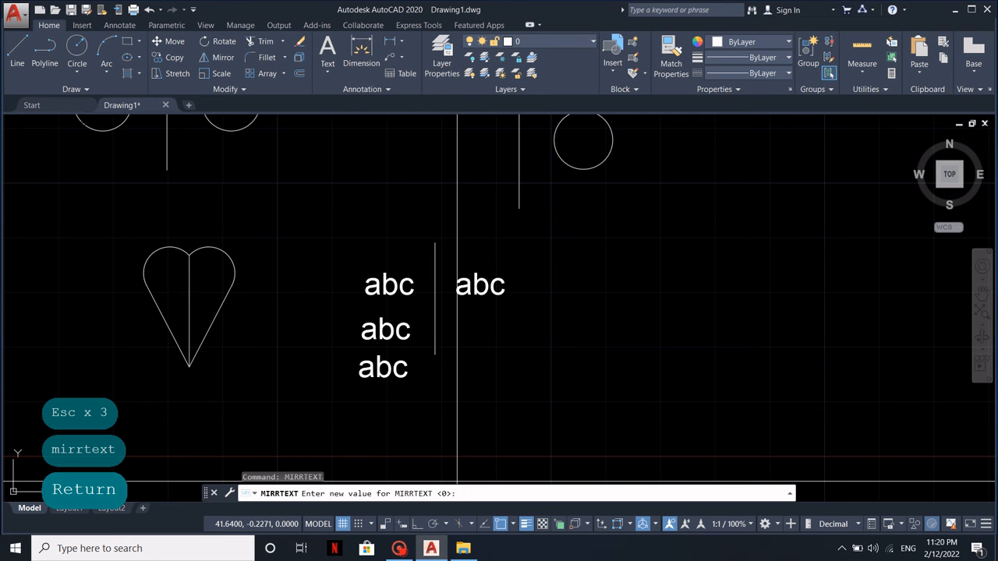
{"action": "type", "text": "1"}
{"action": "key", "text": "Return"}
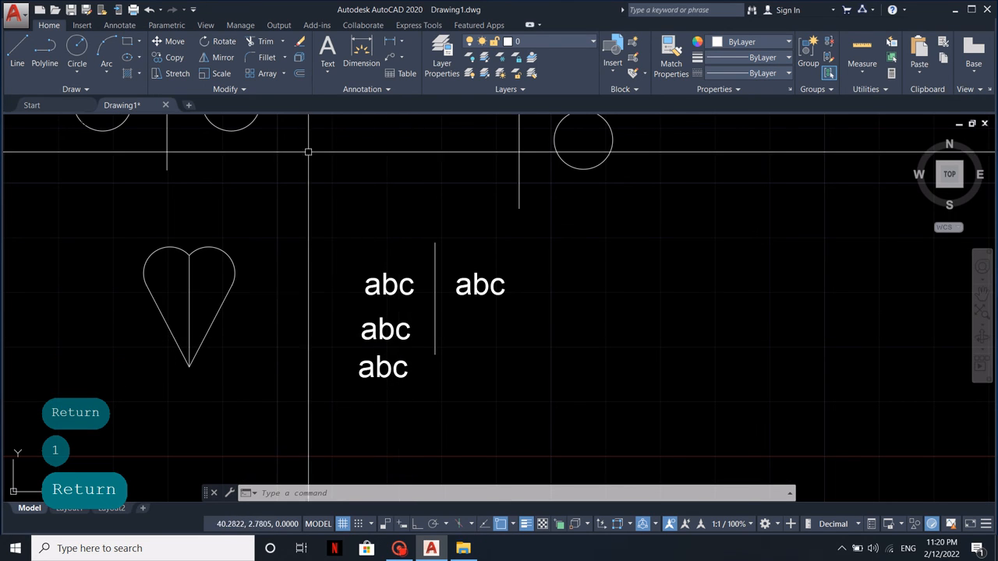
Mirror the middle "abc" text of the source column across the vertical line beside it, keeping the source text
{"action": "left_click", "coordinate": [222, 58]}
{"action": "left_click", "coordinate": [421, 324]}
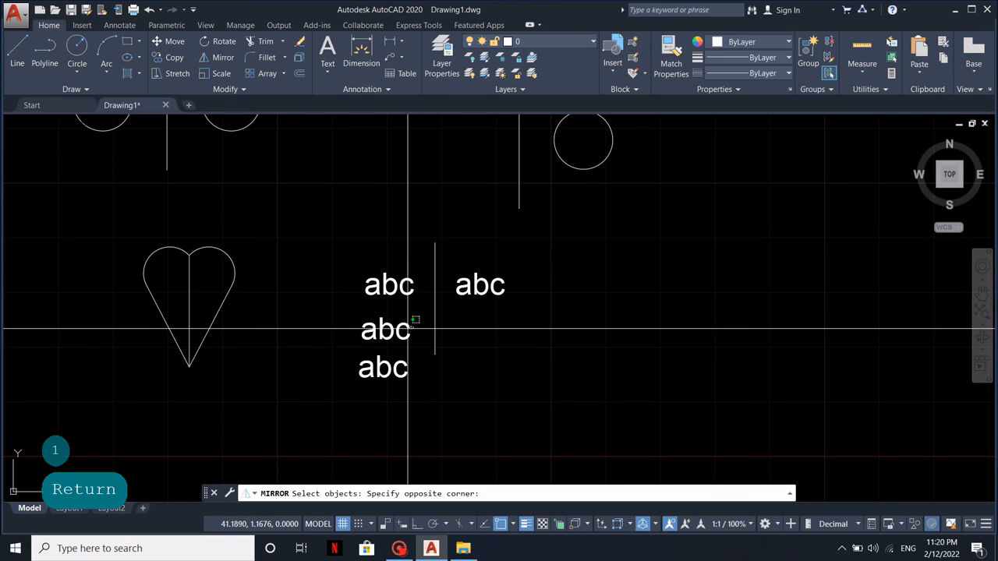
{"action": "left_click", "coordinate": [375, 337]}
{"action": "key", "text": "Return"}
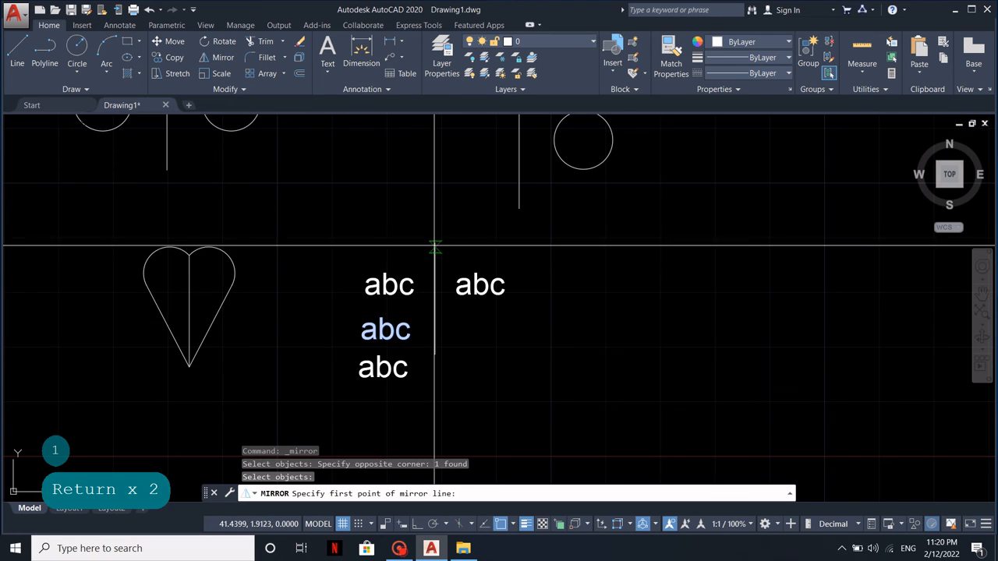
{"action": "left_click", "coordinate": [433, 245]}
{"action": "left_click", "coordinate": [434, 332]}
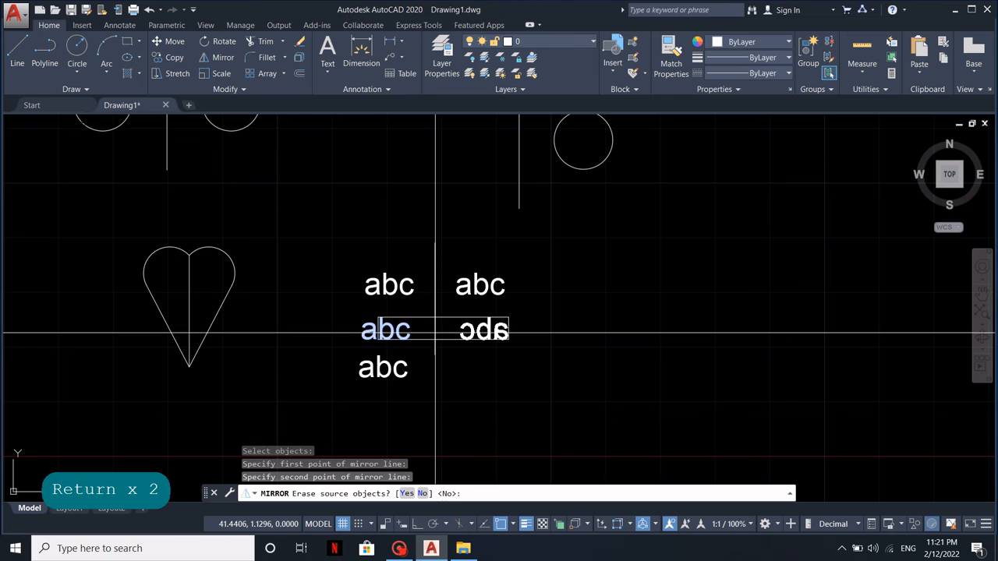
{"action": "key", "text": "Return"}
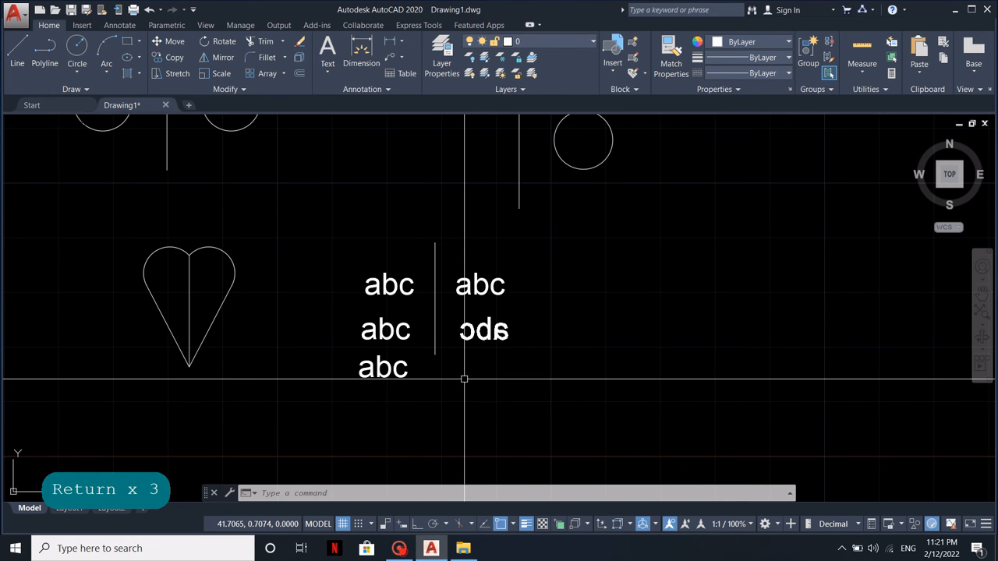
Set the MIRRTEXT system variable to 0
{"action": "type", "text": "mirrtex"}
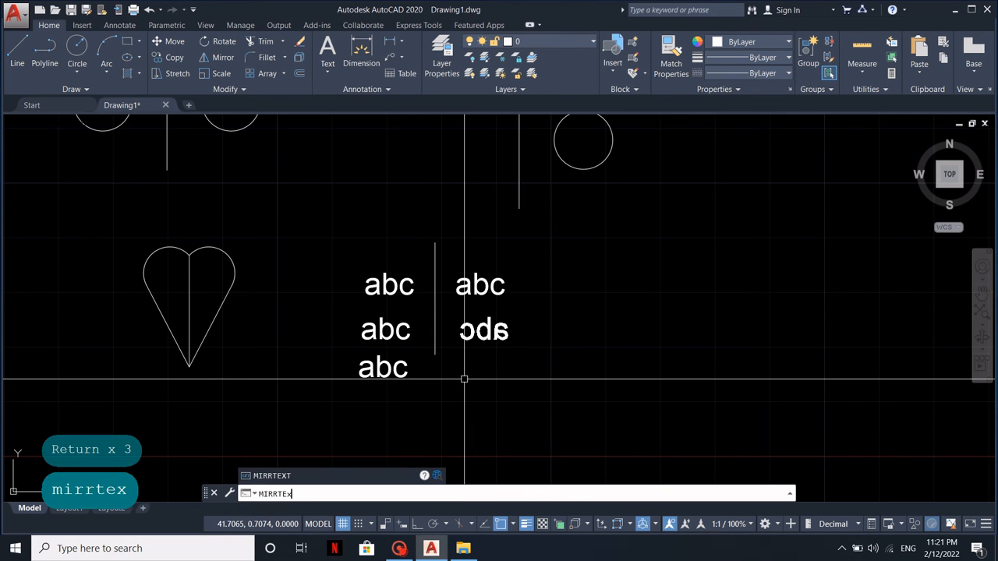
{"action": "type", "text": "t"}
{"action": "key", "text": "Return"}
{"action": "type", "text": "0"}
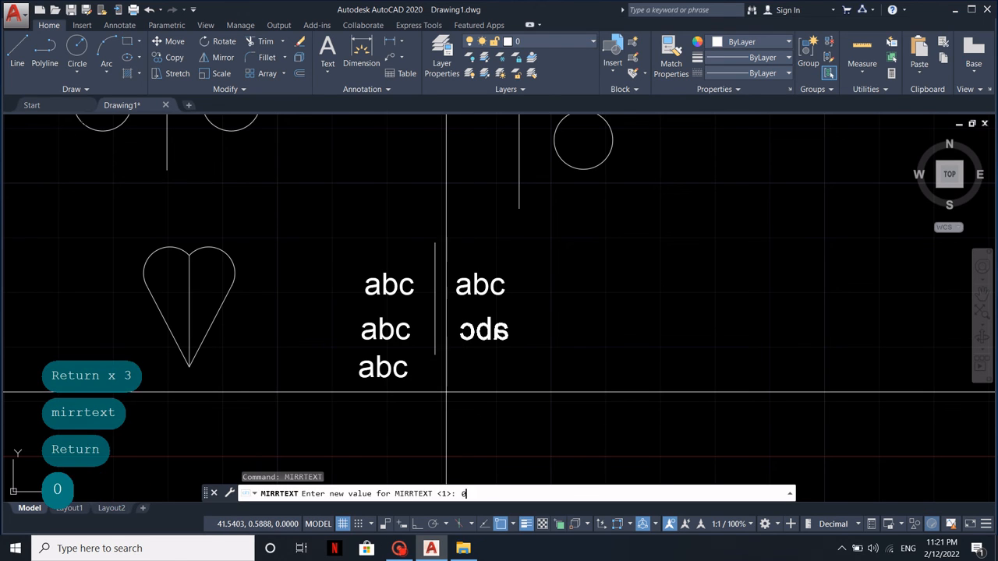
{"action": "key", "text": "Return"}
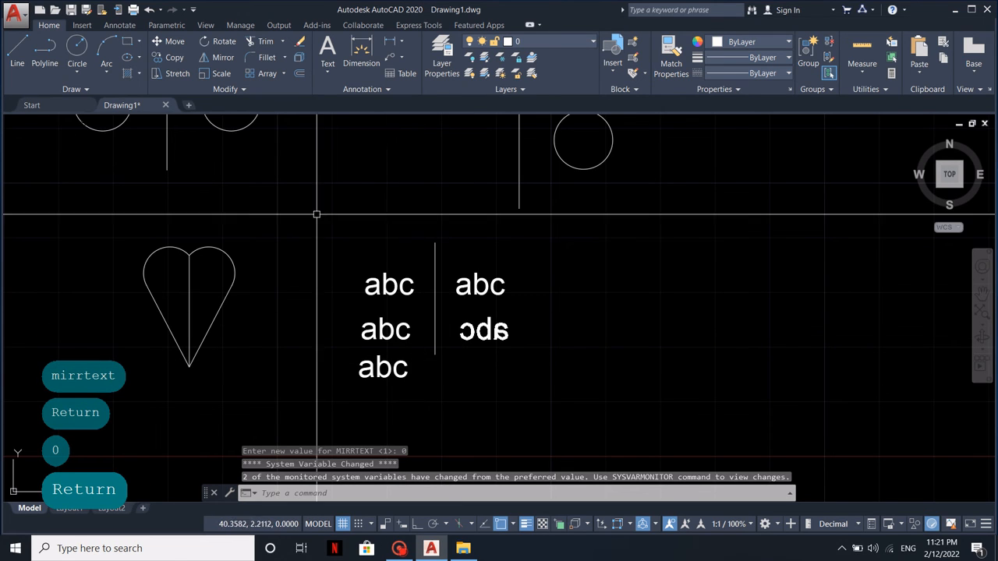
Mirror the lowest "abc" text across the same vertical line, keeping the source text
{"action": "left_click", "coordinate": [217, 57]}
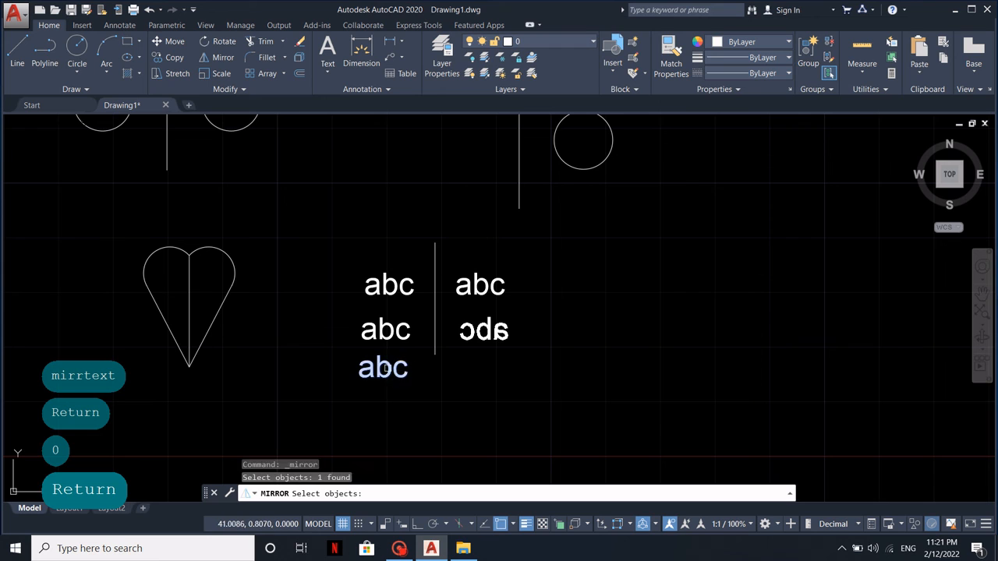
{"action": "key", "text": "Return"}
{"action": "left_click", "coordinate": [435, 244]}
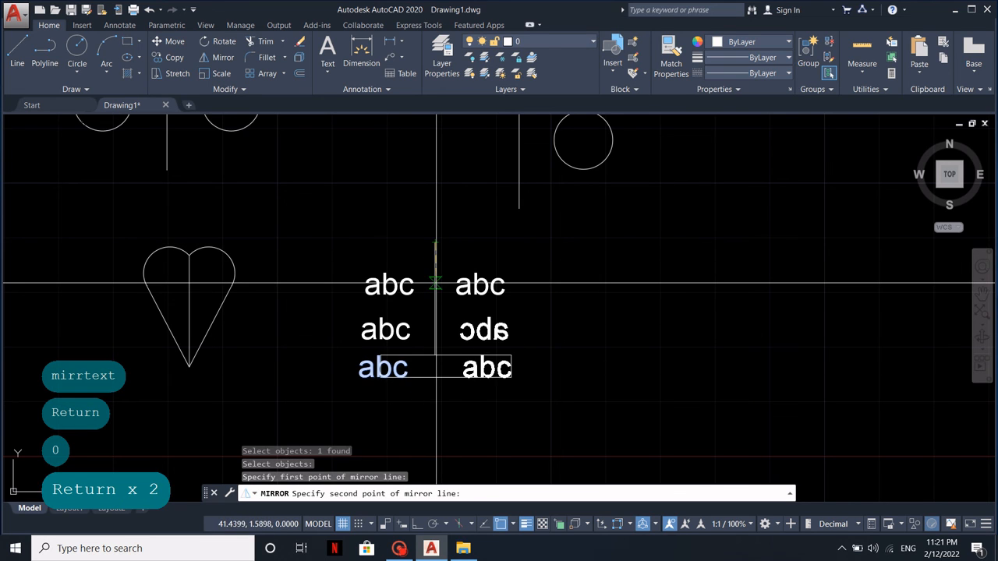
{"action": "left_click", "coordinate": [435, 284]}
{"action": "key", "text": "Return"}
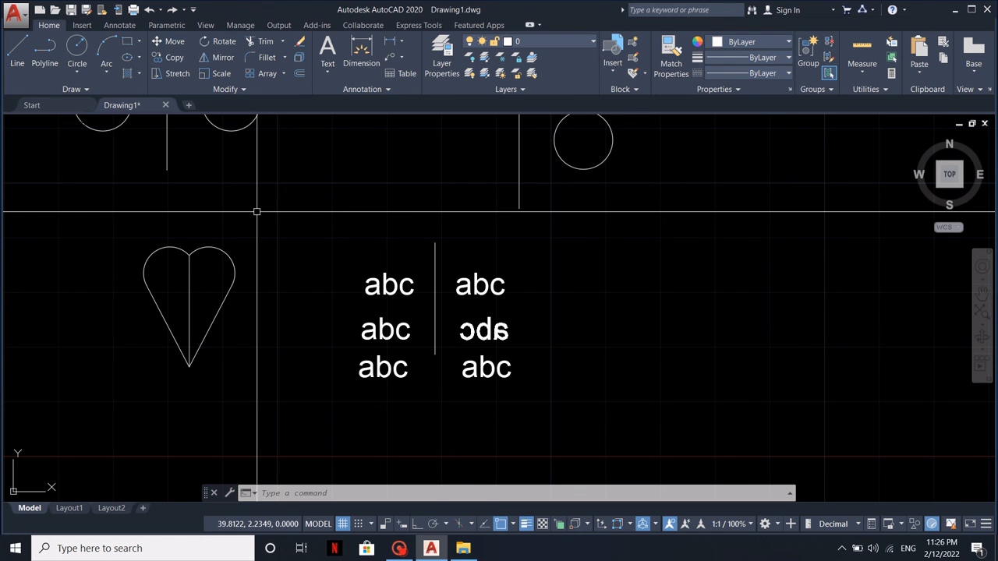
Scale the whole heart shape, including its center line, by a factor of 2 from its bottom tip
{"action": "left_click", "coordinate": [219, 73]}
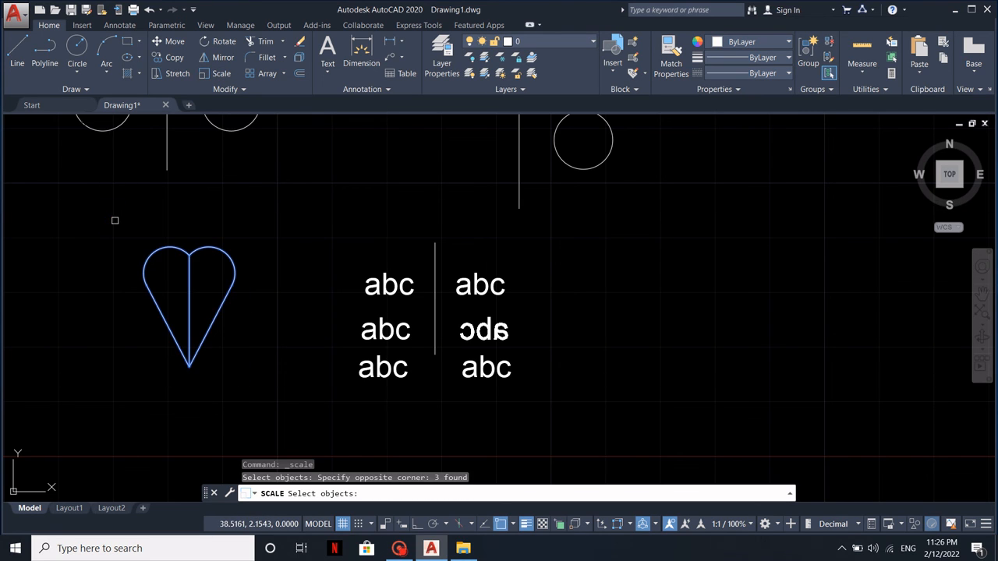
{"action": "key", "text": "Return"}
{"action": "left_click", "coordinate": [189, 366]}
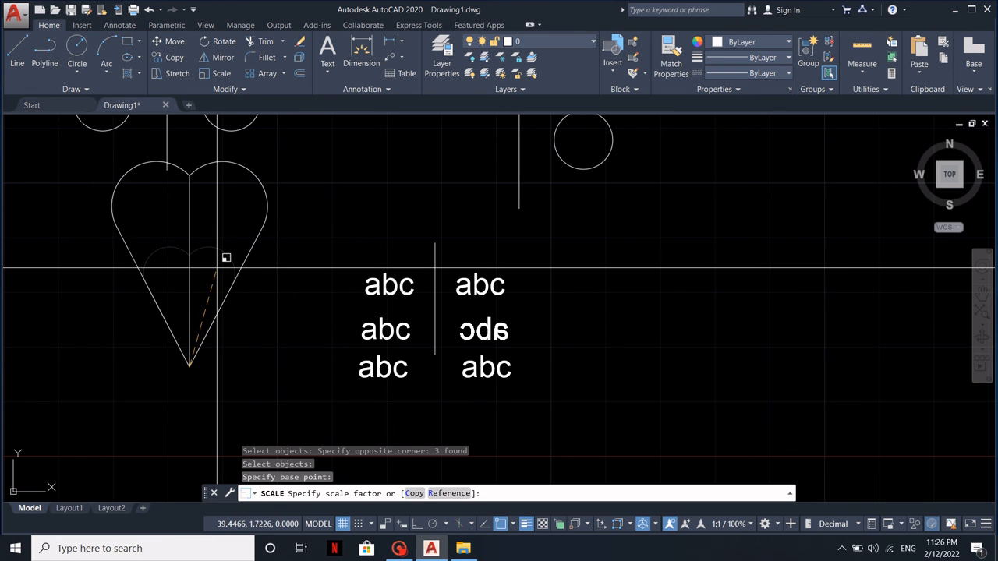
{"action": "key", "text": "Return"}
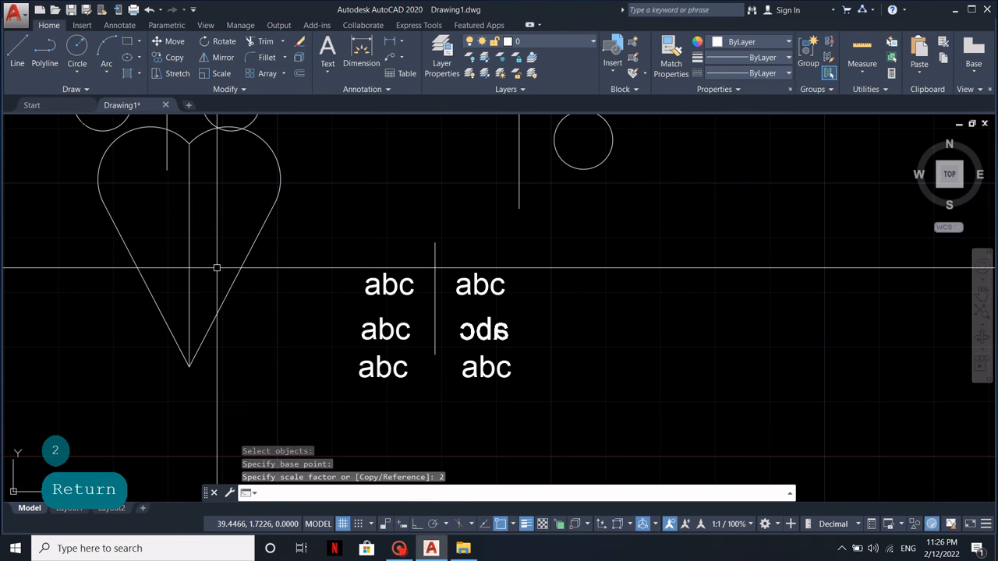
Scale the single circle up from its center by a freehand factor, so its edge reaches the vertical line beside it
{"action": "scroll", "coordinate": [216, 267], "scroll_direction": "down", "scroll_amount": 2}
{"action": "middle_click_drag", "start_coordinate": [272, 216], "coordinate": [194, 318]}
{"action": "scroll", "coordinate": [357, 314], "scroll_direction": "up", "scroll_amount": 2}
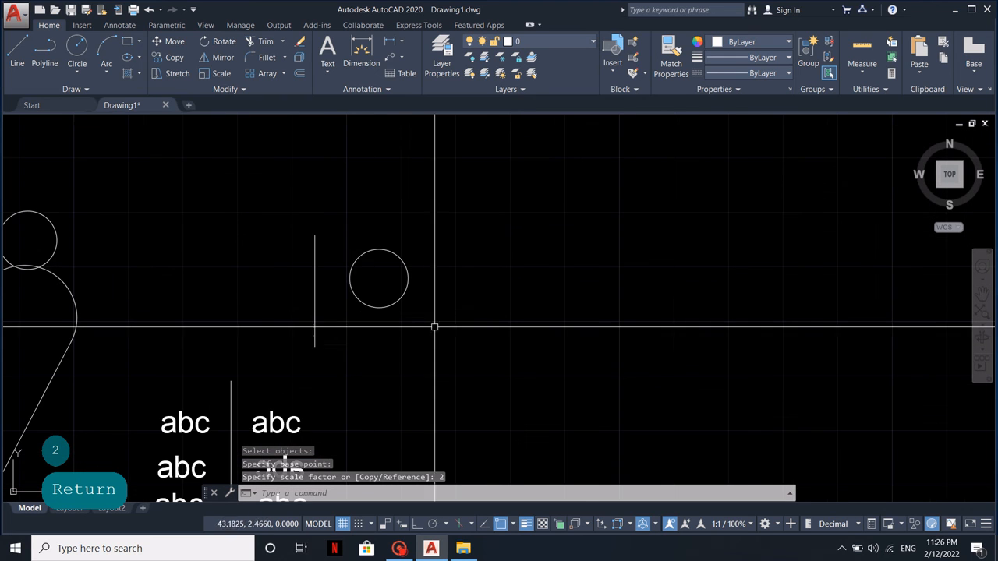
{"action": "left_click", "coordinate": [454, 327]}
{"action": "left_click", "coordinate": [324, 212]}
{"action": "key", "text": "Return"}
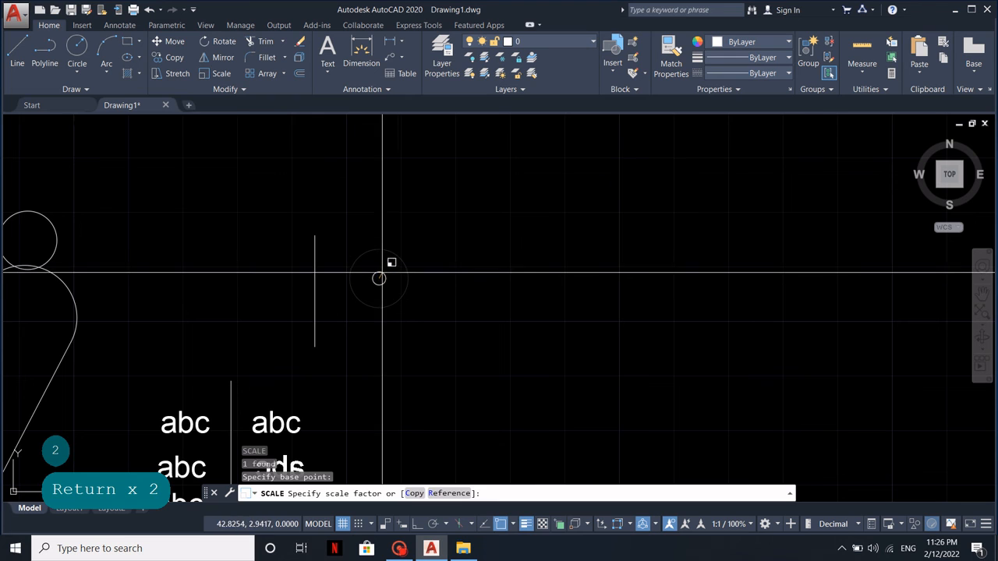
{"action": "left_click", "coordinate": [431, 251]}
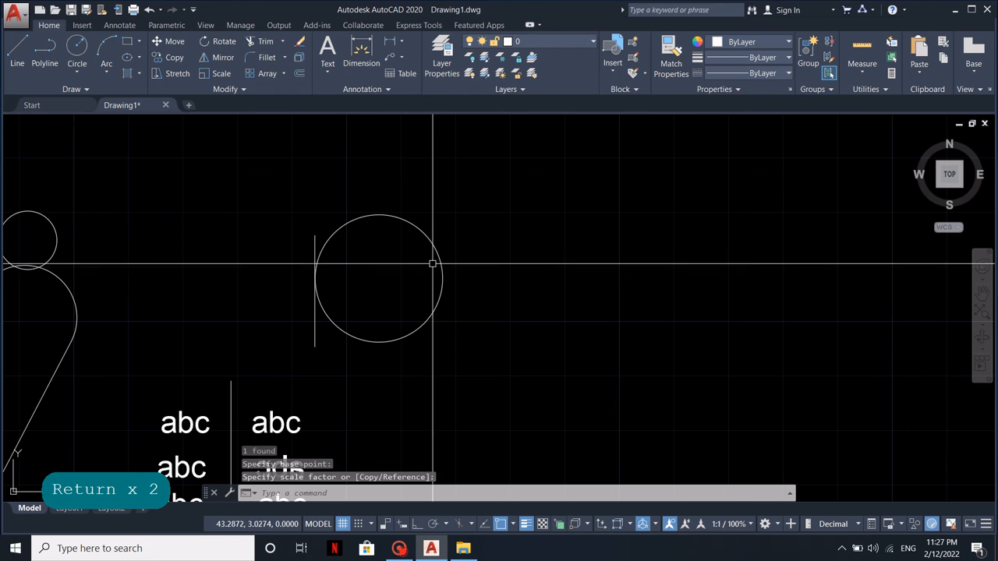